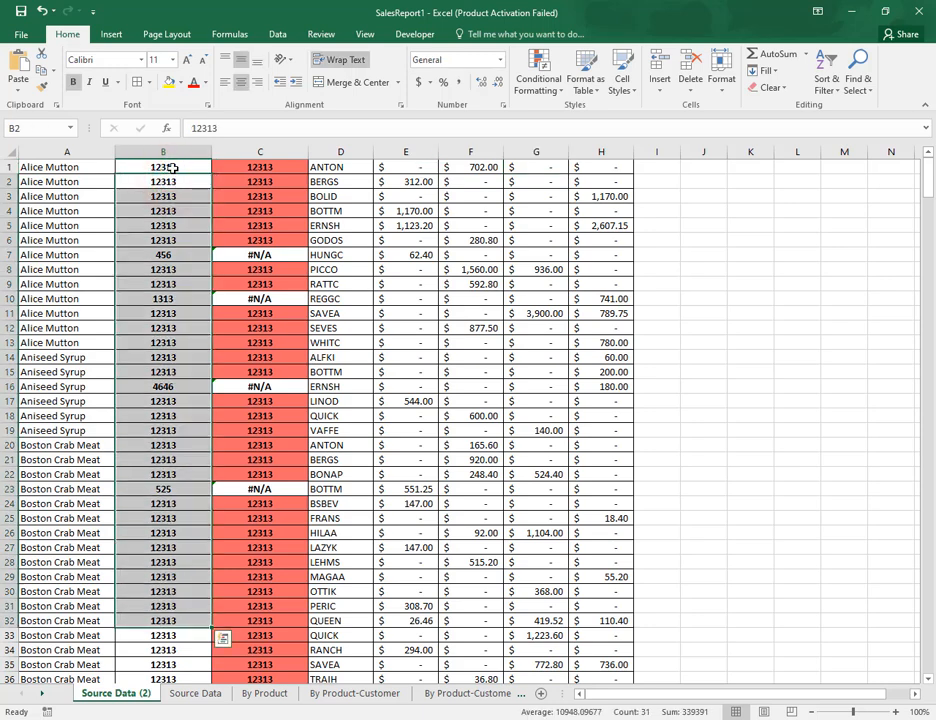
- Compare the column B numbers on the Source Data (2) sheet with those on the Source Data sheet
{"action": "left_click", "coordinate": [133, 151]}
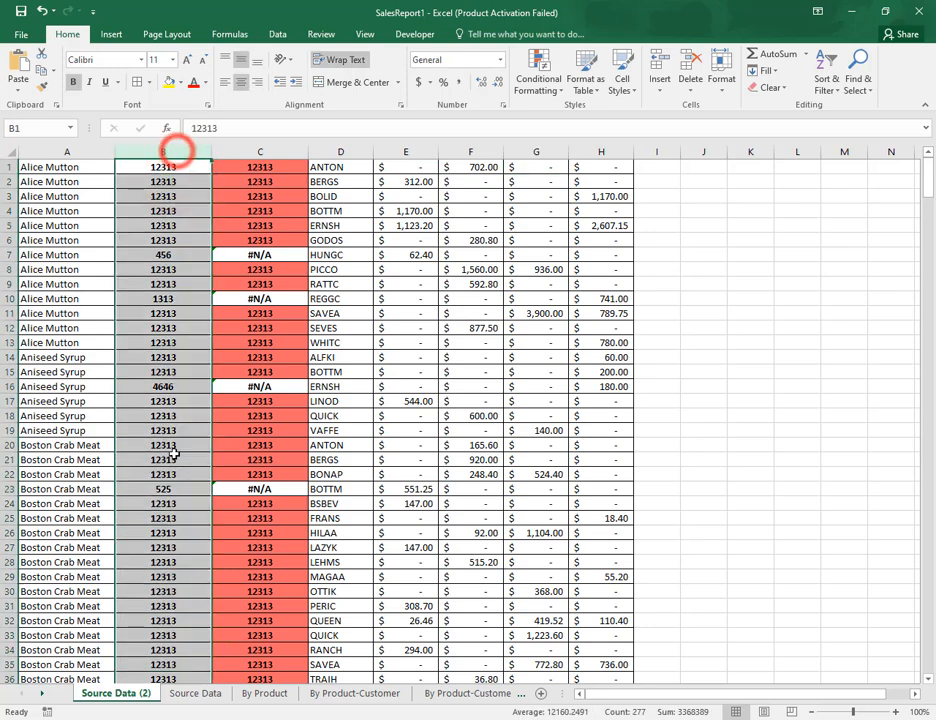
{"action": "left_click", "coordinate": [200, 695]}
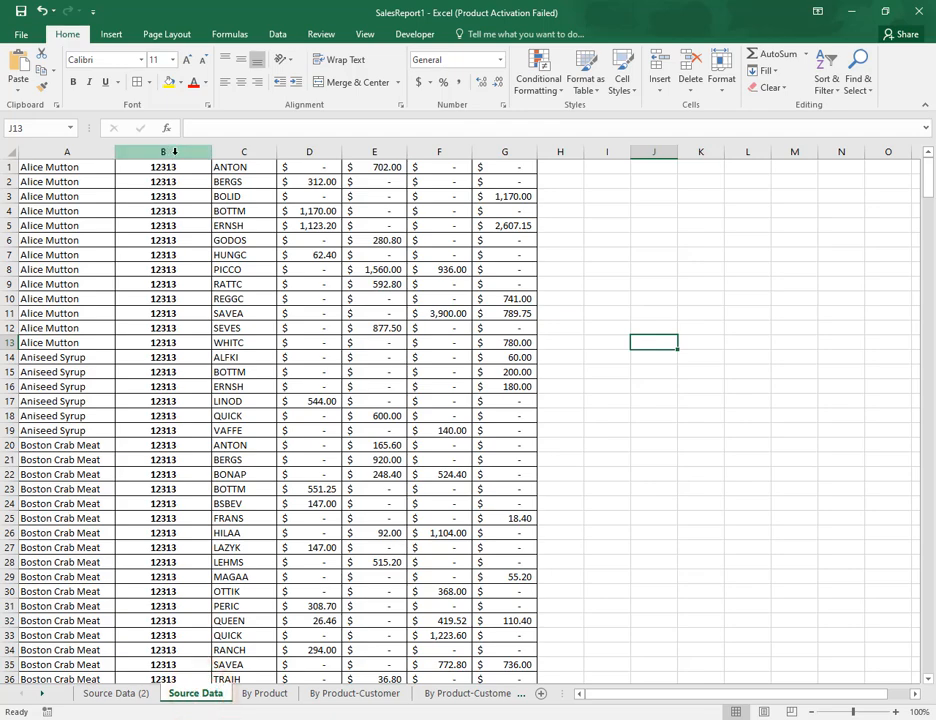
{"action": "scroll", "coordinate": [390, 497], "scroll_direction": "down", "scroll_amount": 13}
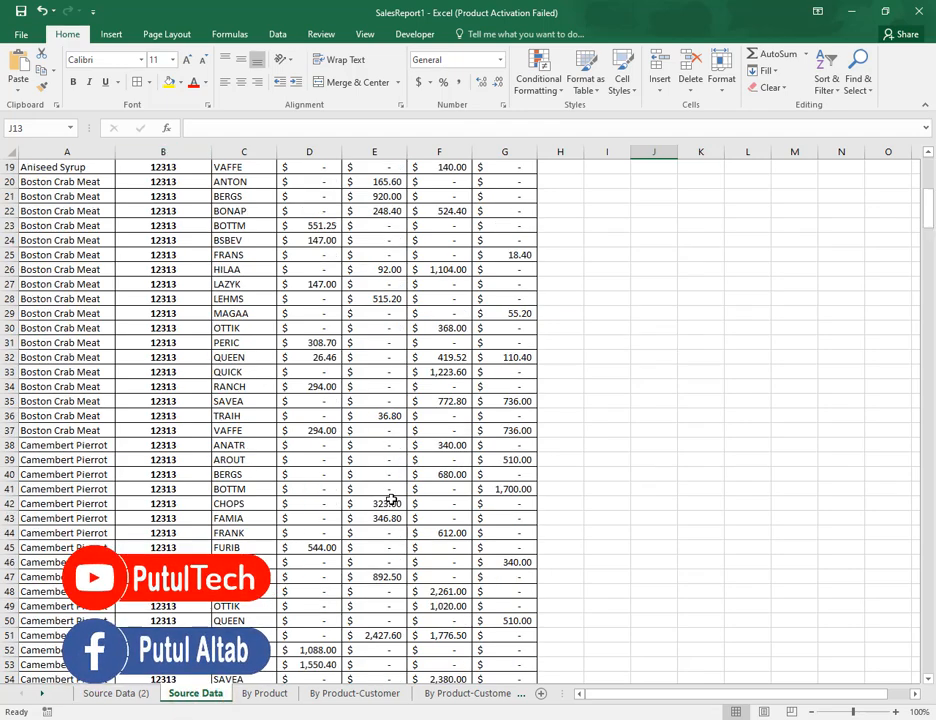
{"action": "scroll", "coordinate": [390, 497], "scroll_direction": "down", "scroll_amount": 7}
{"action": "scroll", "coordinate": [390, 497], "scroll_direction": "up", "scroll_amount": 20}
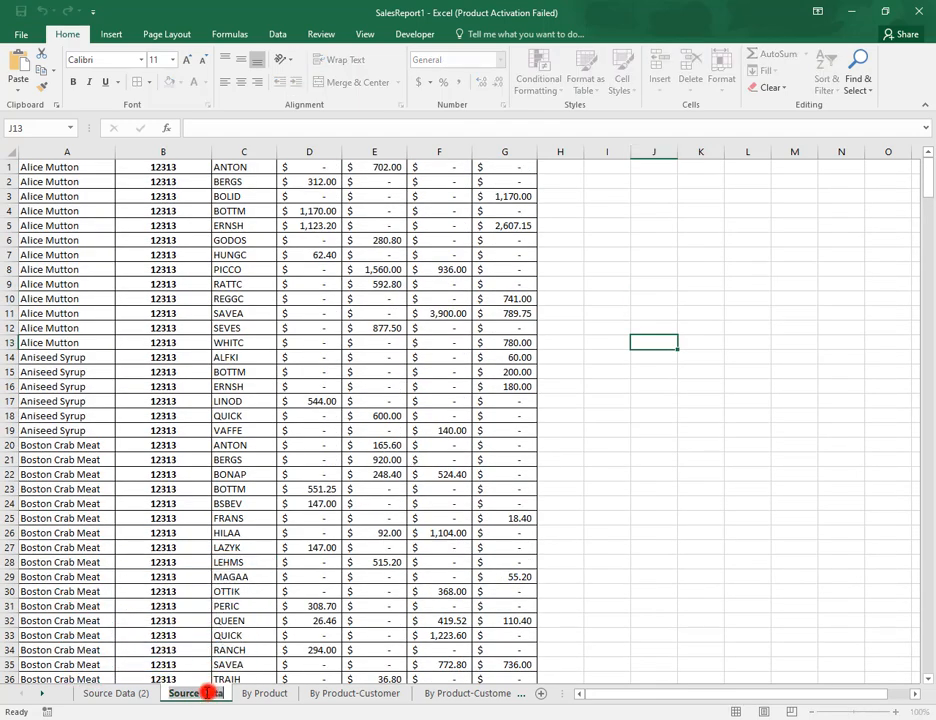
{"action": "left_click", "coordinate": [125, 693]}
{"action": "left_click", "coordinate": [410, 349]}
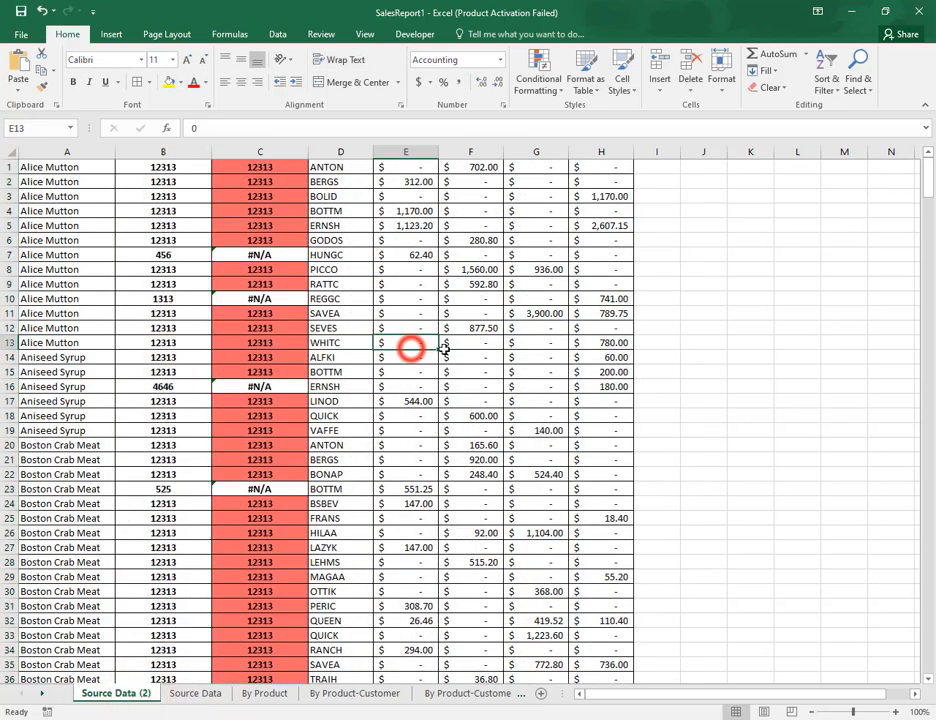
{"action": "left_click", "coordinate": [196, 694]}
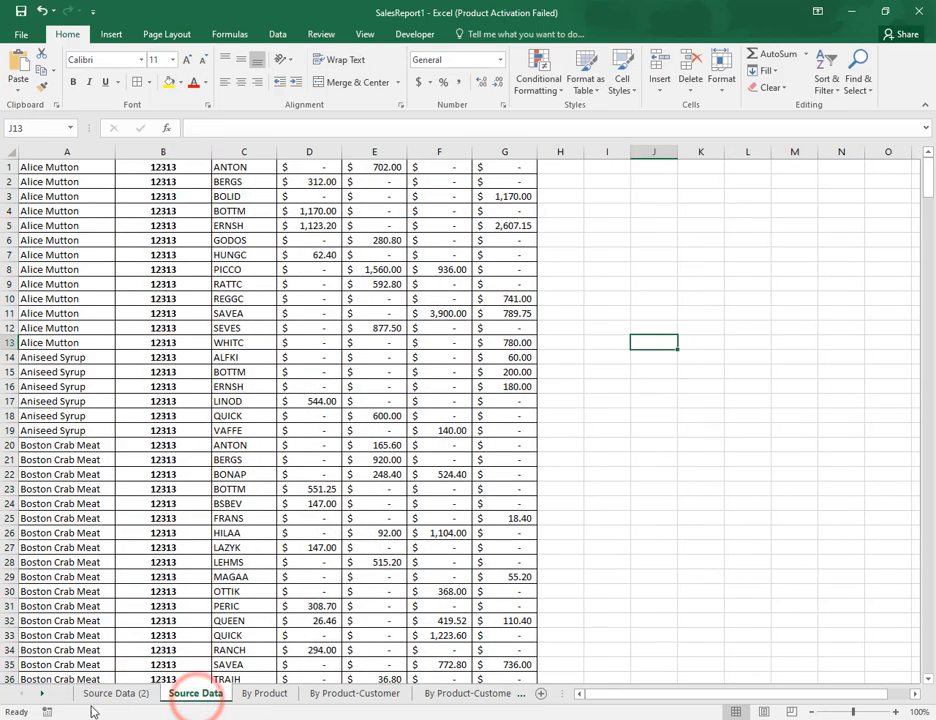
{"action": "left_click", "coordinate": [118, 693]}
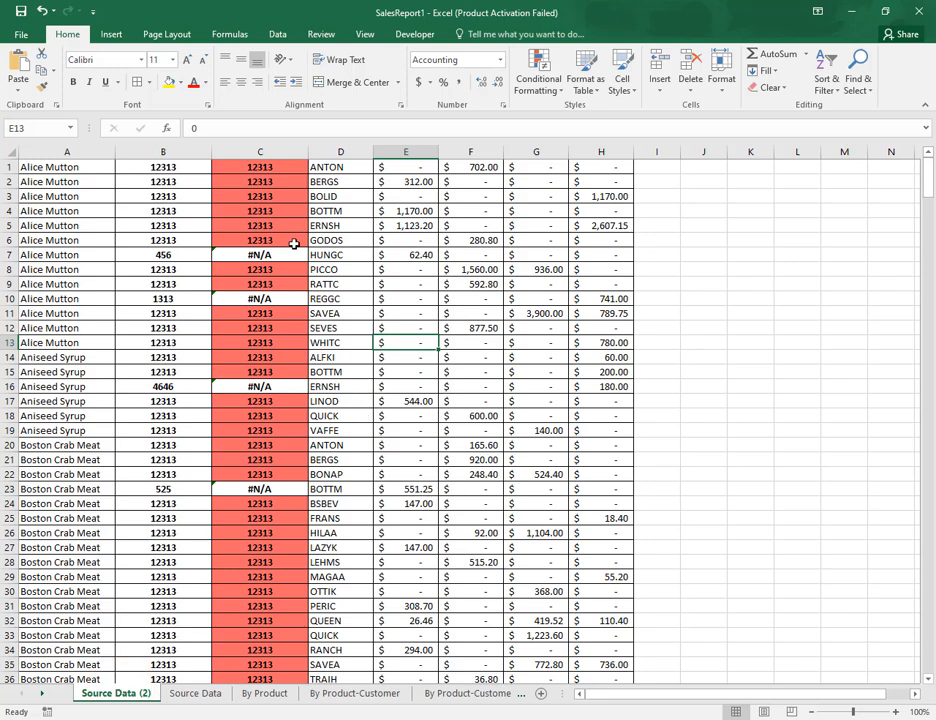
- Clear the existing VLOOKUP formulas from column C of the Source Data (2) sheet
{"action": "left_click", "coordinate": [265, 197]}
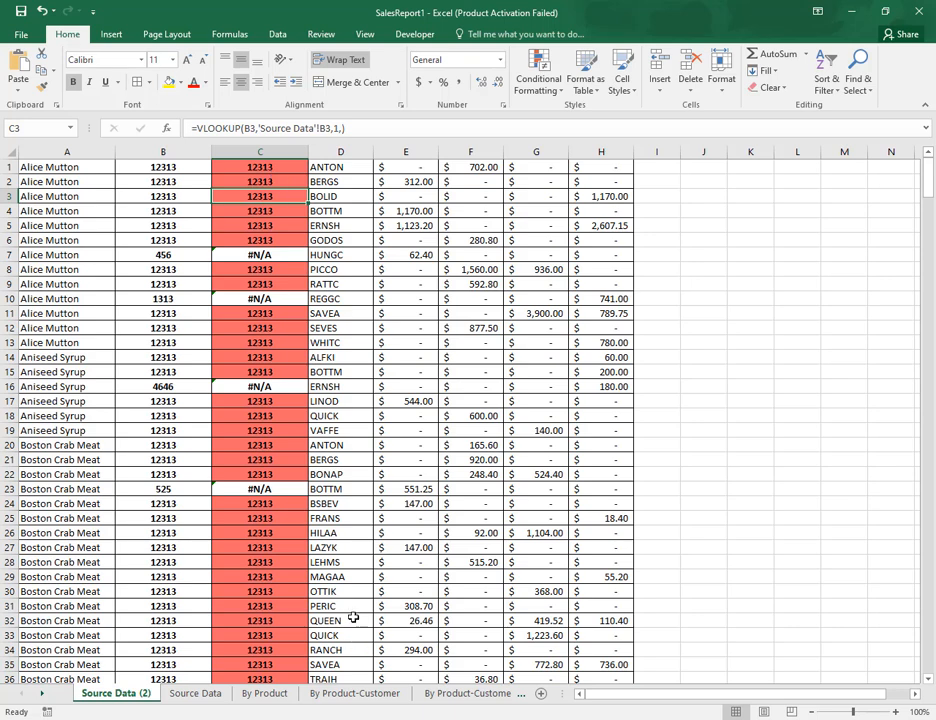
{"action": "left_click", "coordinate": [282, 152]}
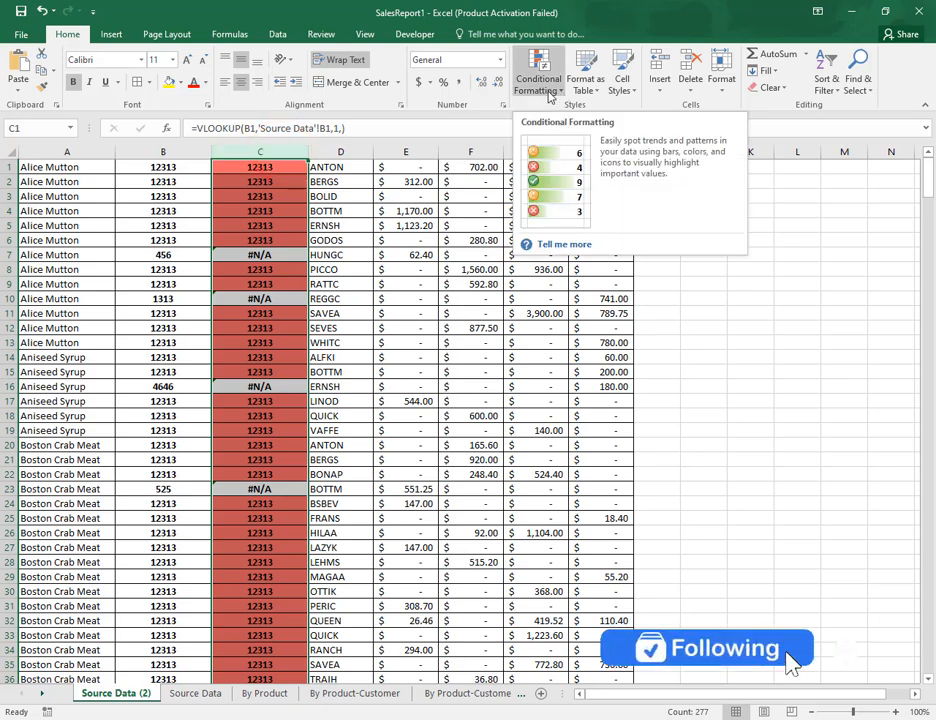
{"action": "left_click", "coordinate": [262, 372]}
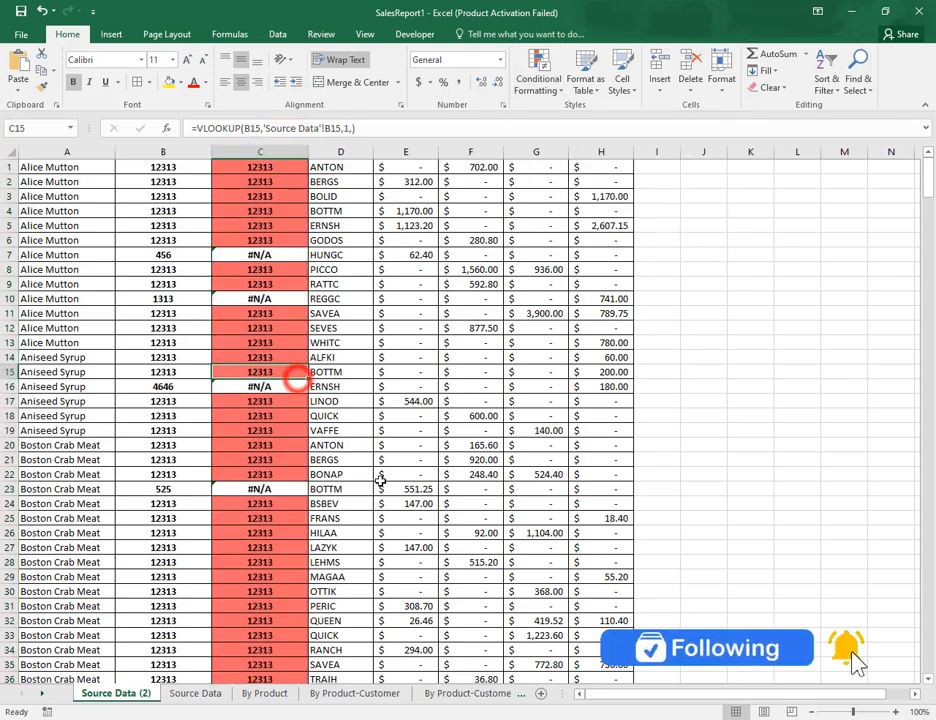
{"action": "scroll", "coordinate": [377, 441], "scroll_direction": "down", "scroll_amount": 5}
{"action": "scroll", "coordinate": [379, 436], "scroll_direction": "up", "scroll_amount": 5}
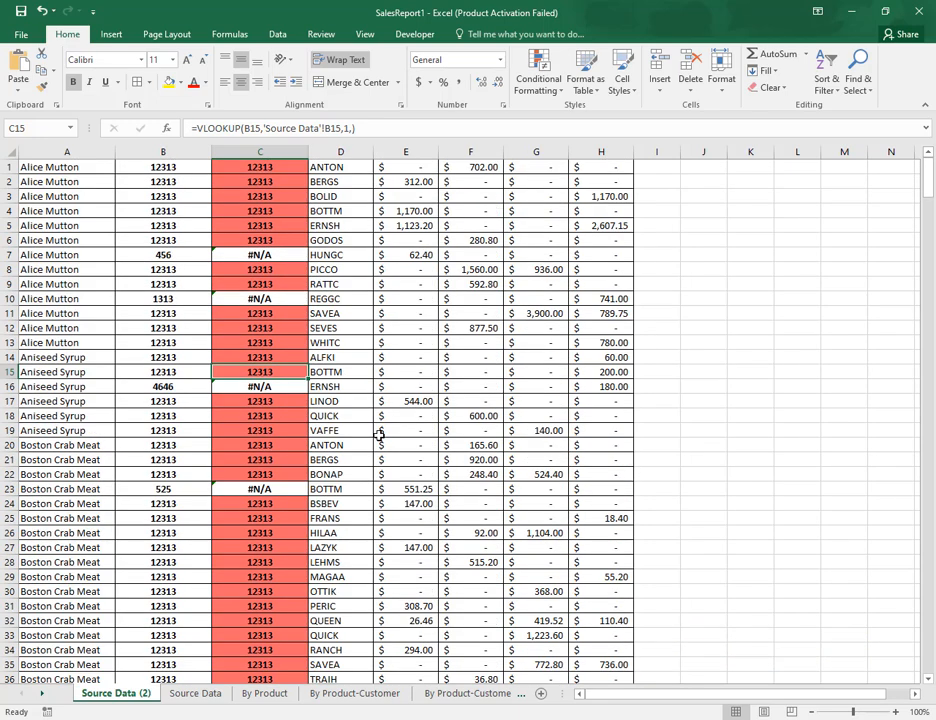
{"action": "left_click", "coordinate": [261, 152]}
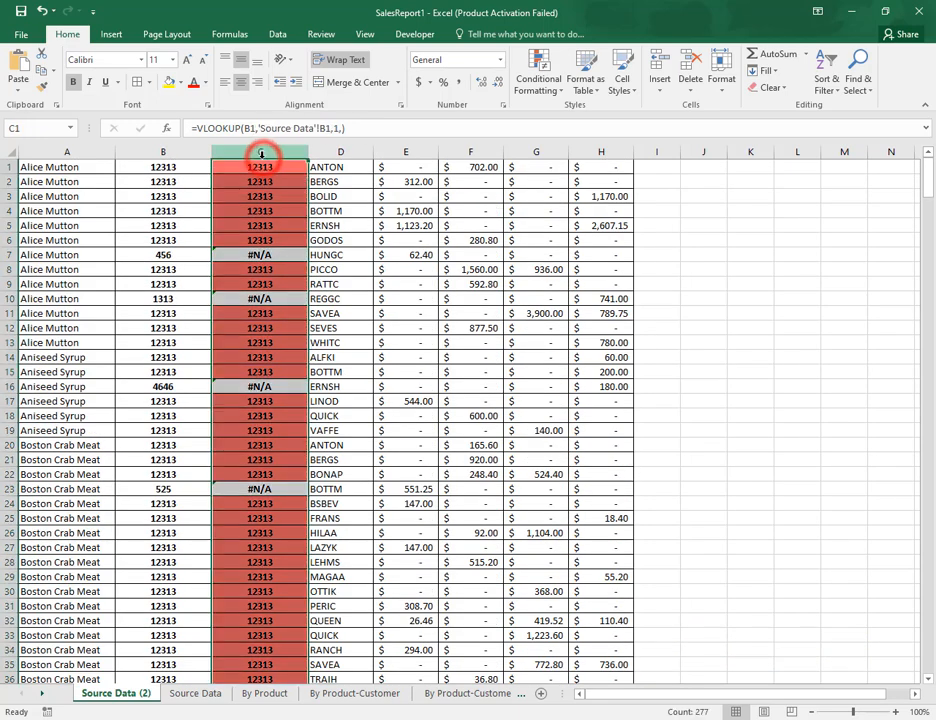
{"action": "key", "text": "Delete"}
{"action": "left_click", "coordinate": [418, 401]}
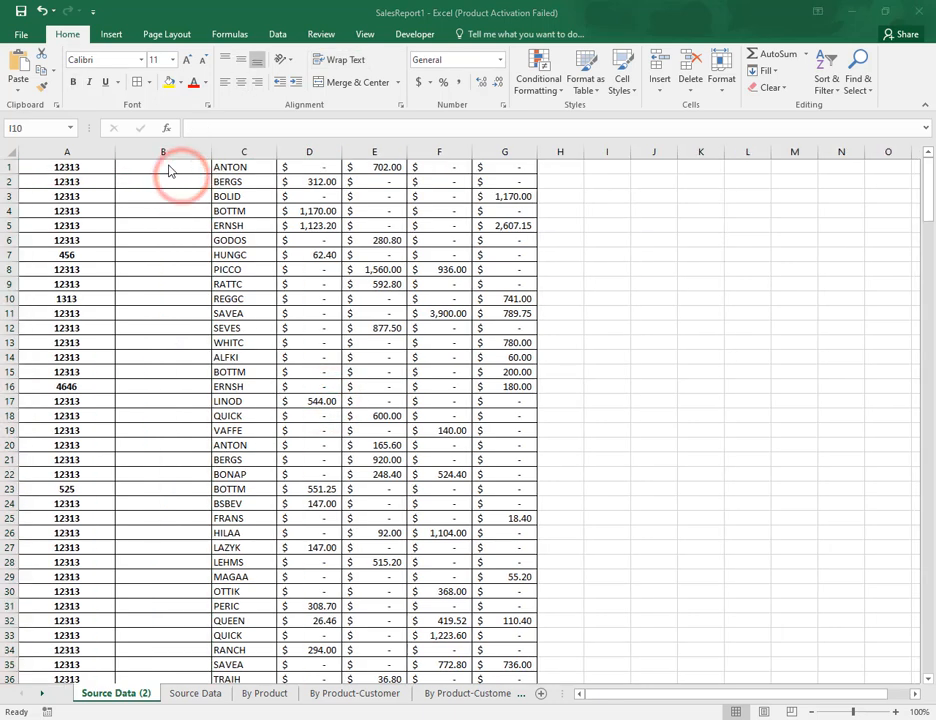
- Start a VLOOKUP formula in cell B1 of Source Data (2) with A1 as the lookup value
{"action": "left_click", "coordinate": [175, 169]}
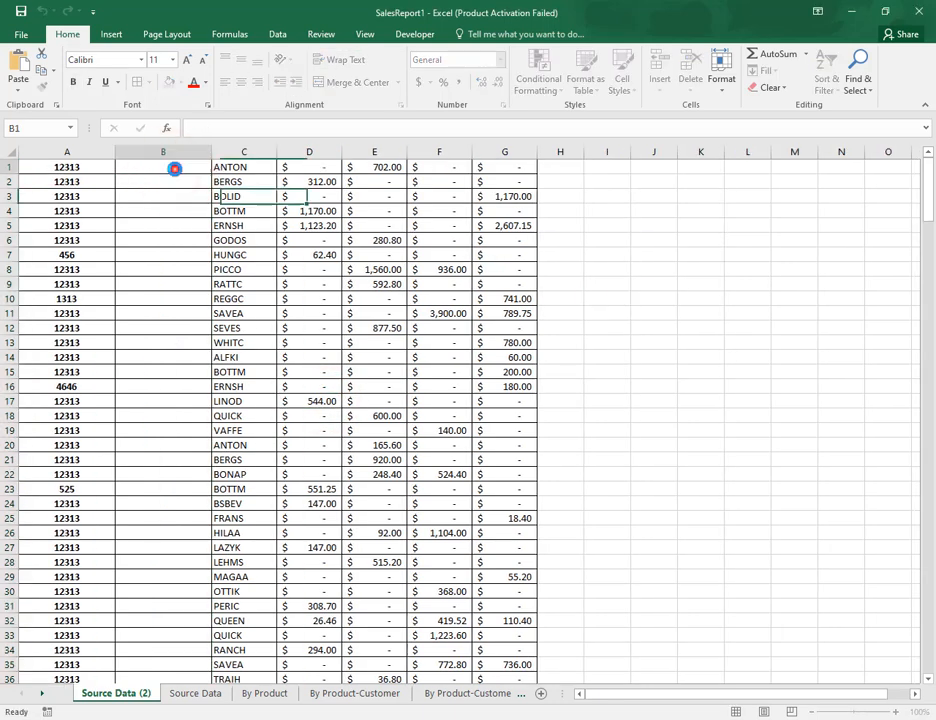
{"action": "type", "text": "="}
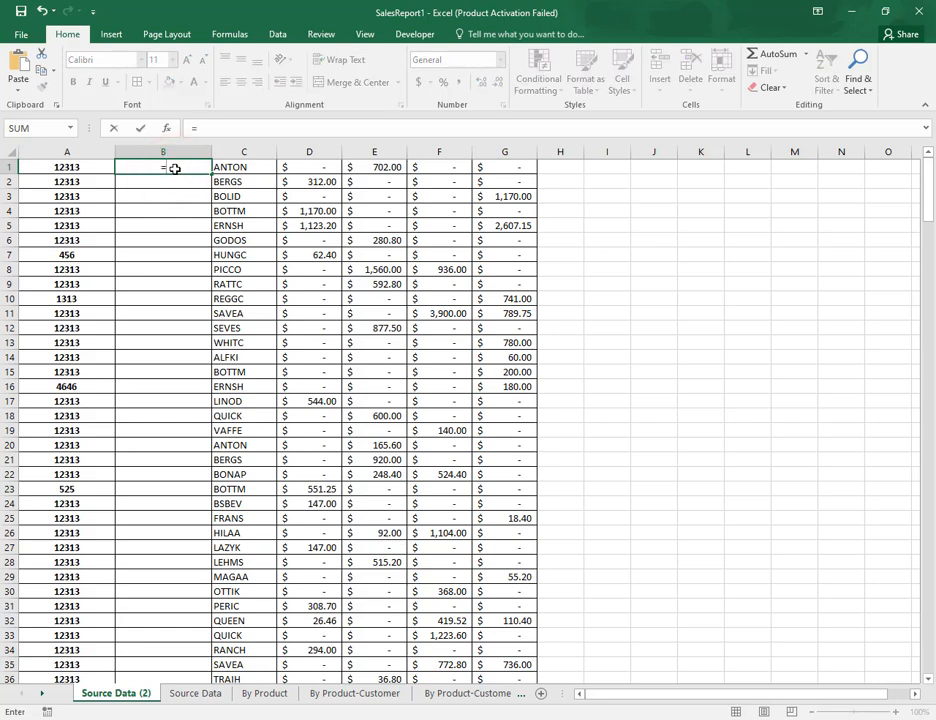
{"action": "type", "text": "vl"}
{"action": "key", "text": "Tab"}
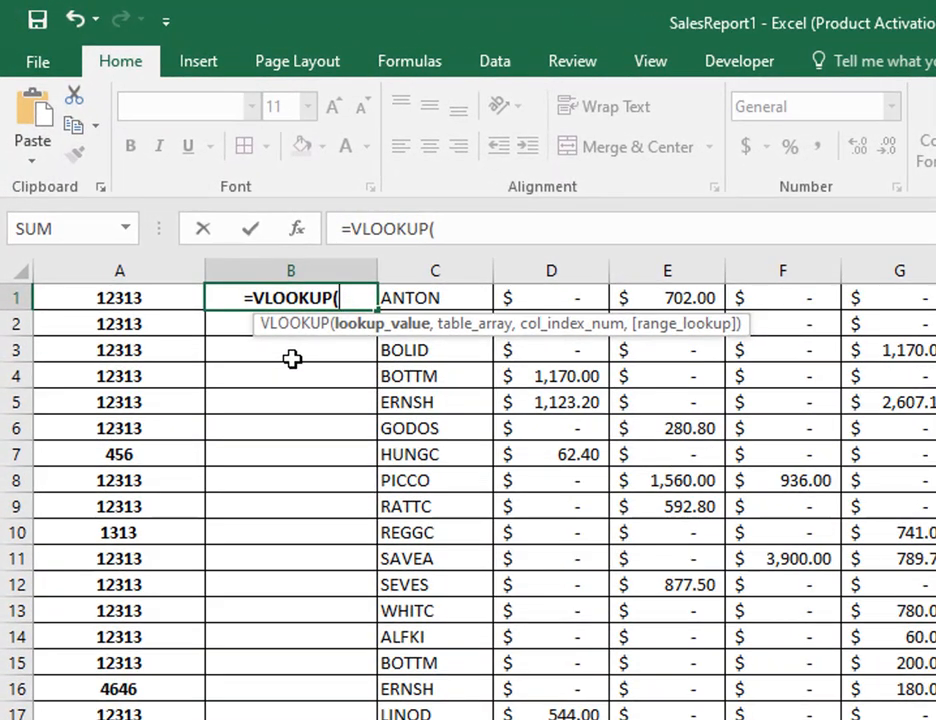
{"action": "left_click", "coordinate": [136, 298]}
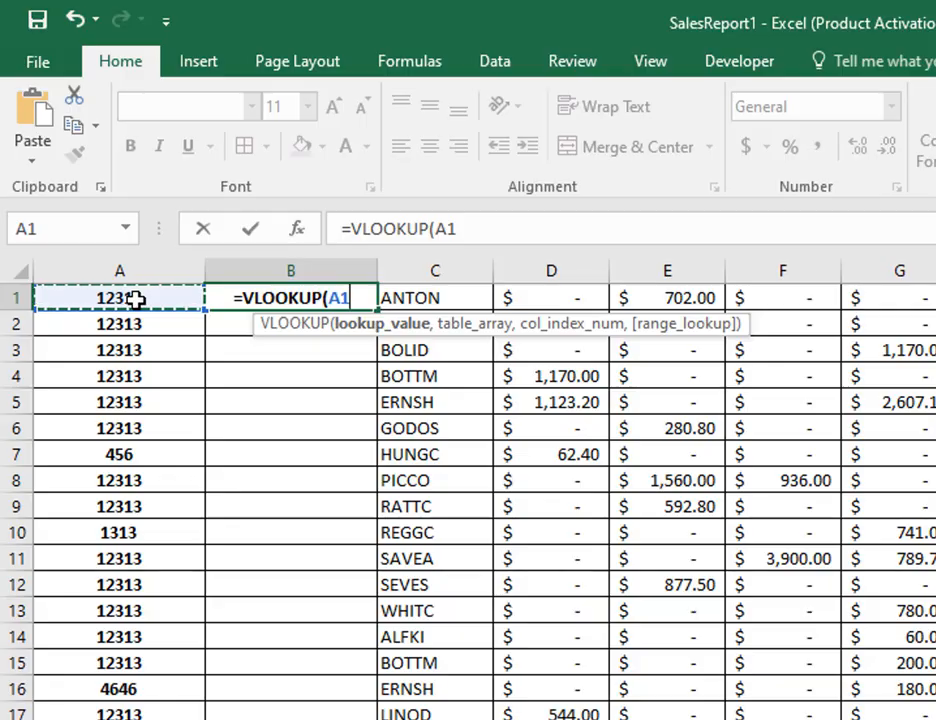
{"action": "type", "text": ","}
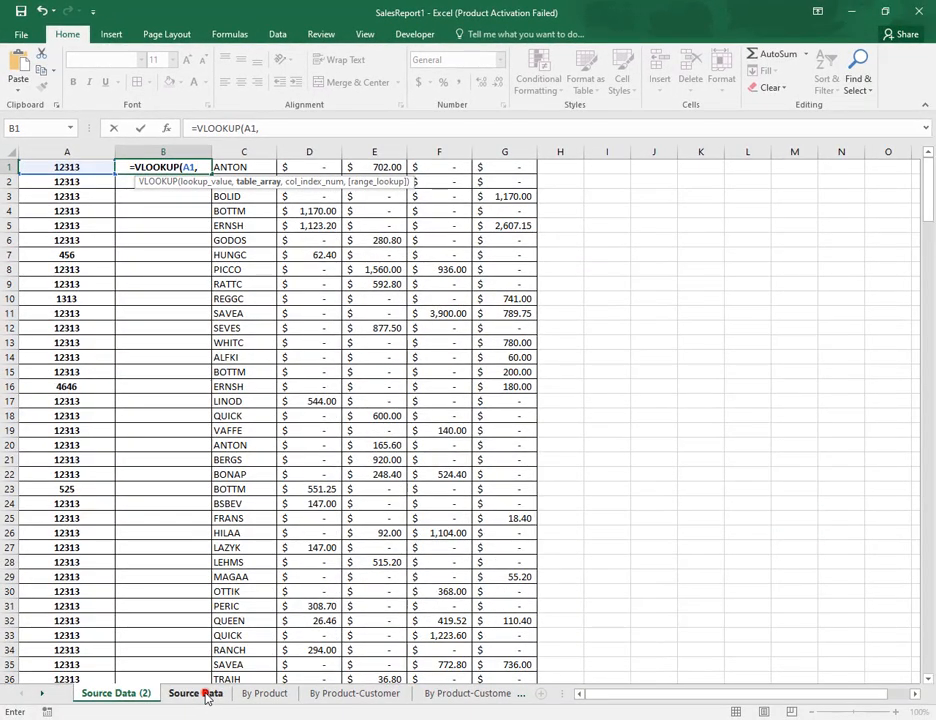
- Complete the VLOOKUP with column A:A of the Source Data sheet as table array, column index 1 and FALSE for exact match
{"action": "left_click", "coordinate": [205, 694]}
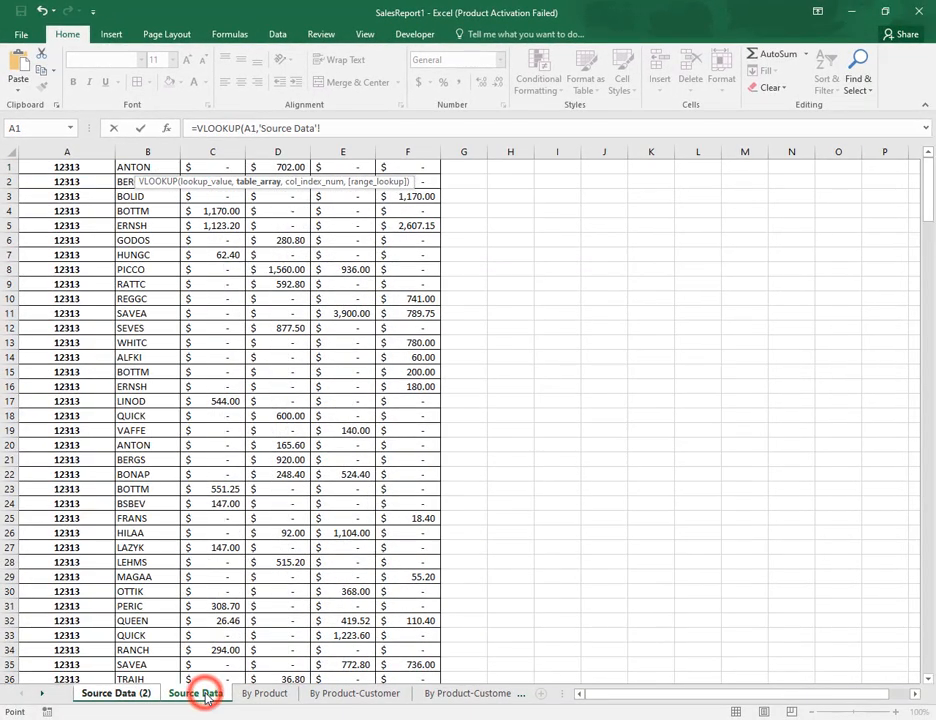
{"action": "left_click", "coordinate": [88, 150]}
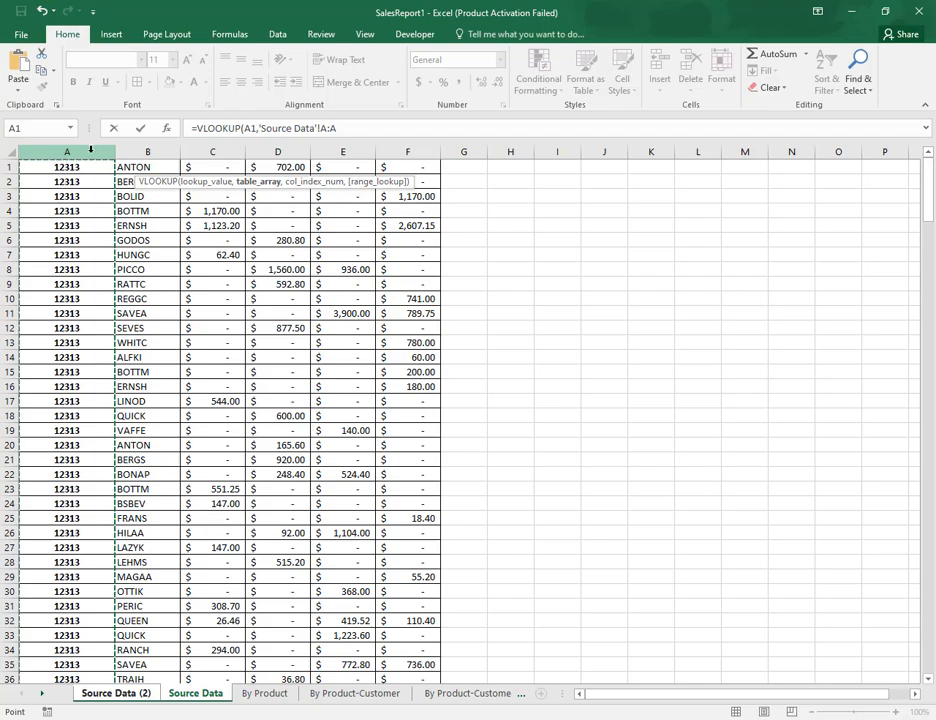
{"action": "type", "text": ","}
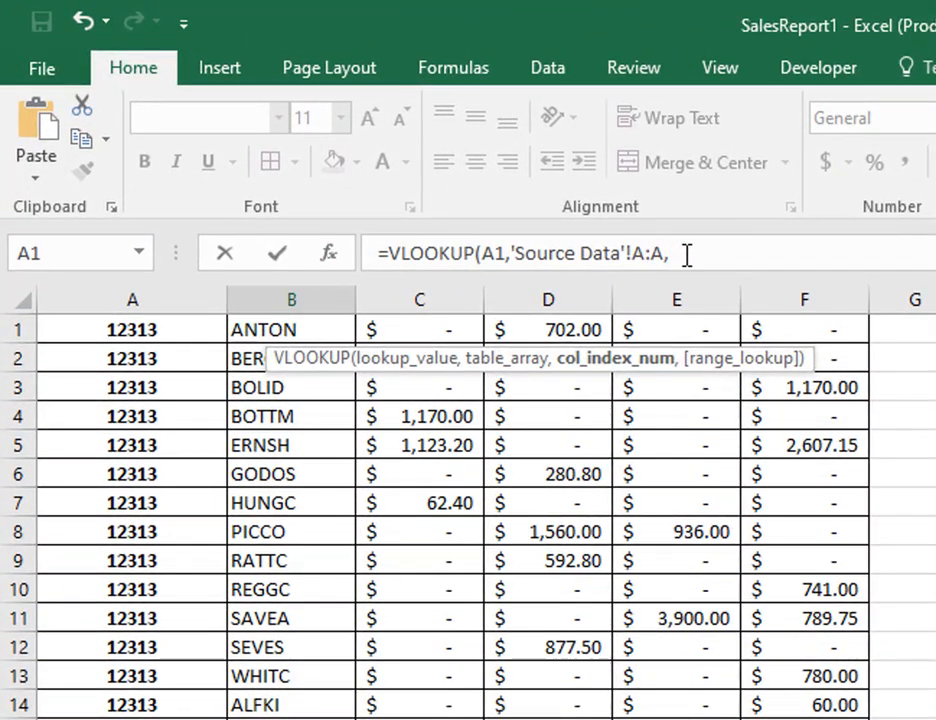
{"action": "left_click", "coordinate": [686, 254]}
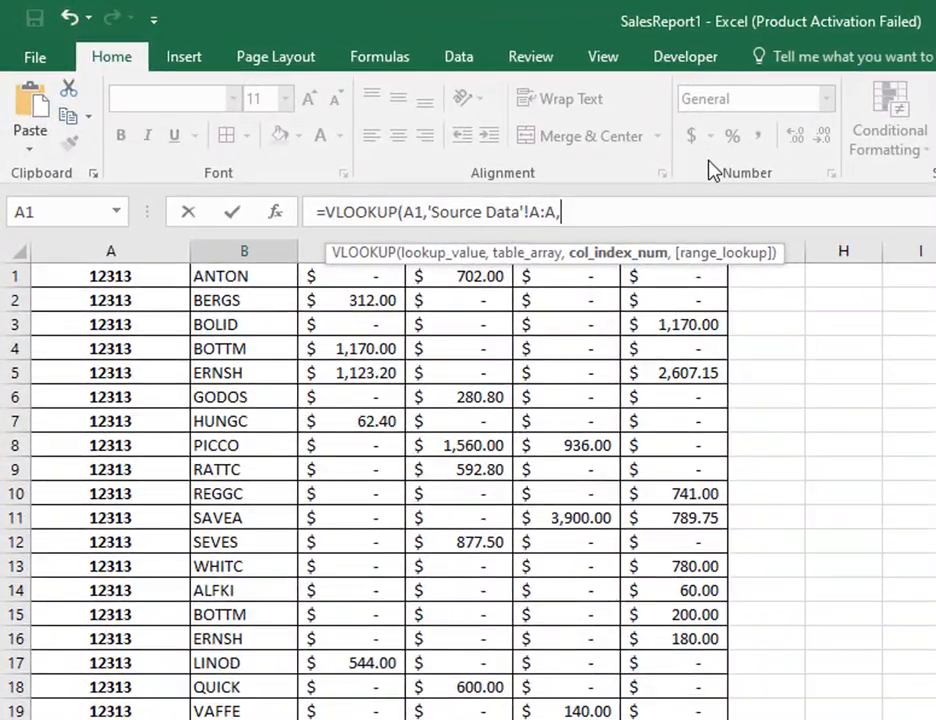
{"action": "type", "text": ","}
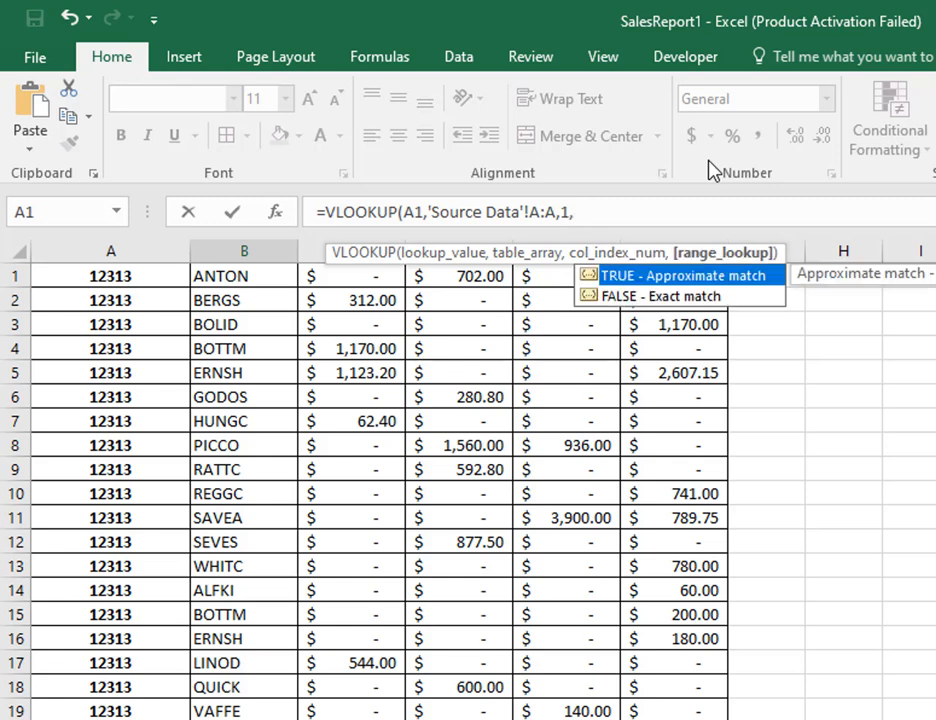
{"action": "left_click", "coordinate": [652, 298]}
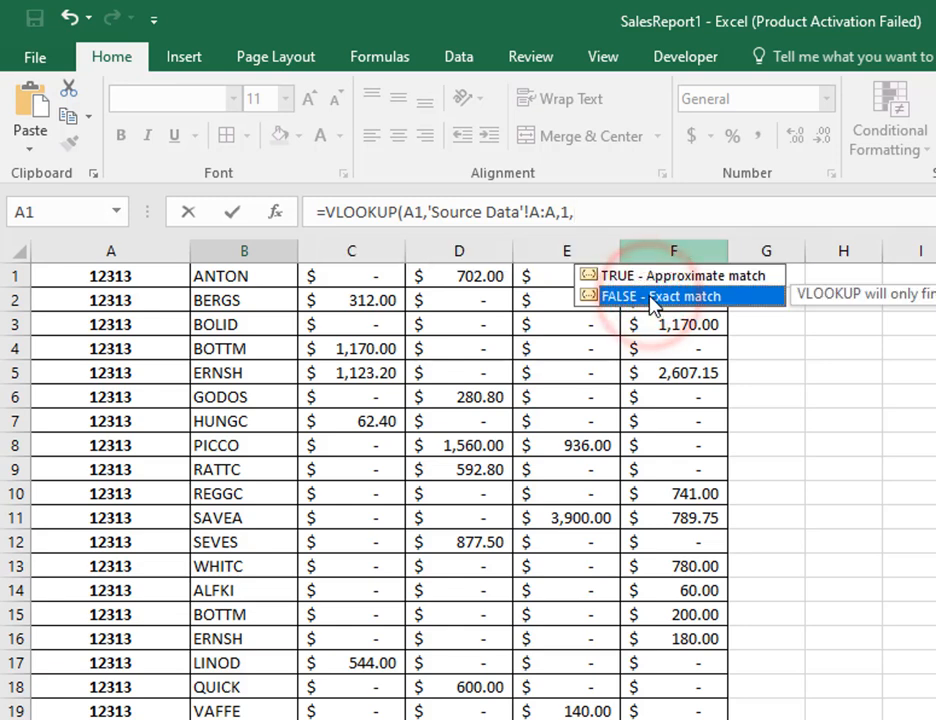
{"action": "double_click", "coordinate": [651, 297]}
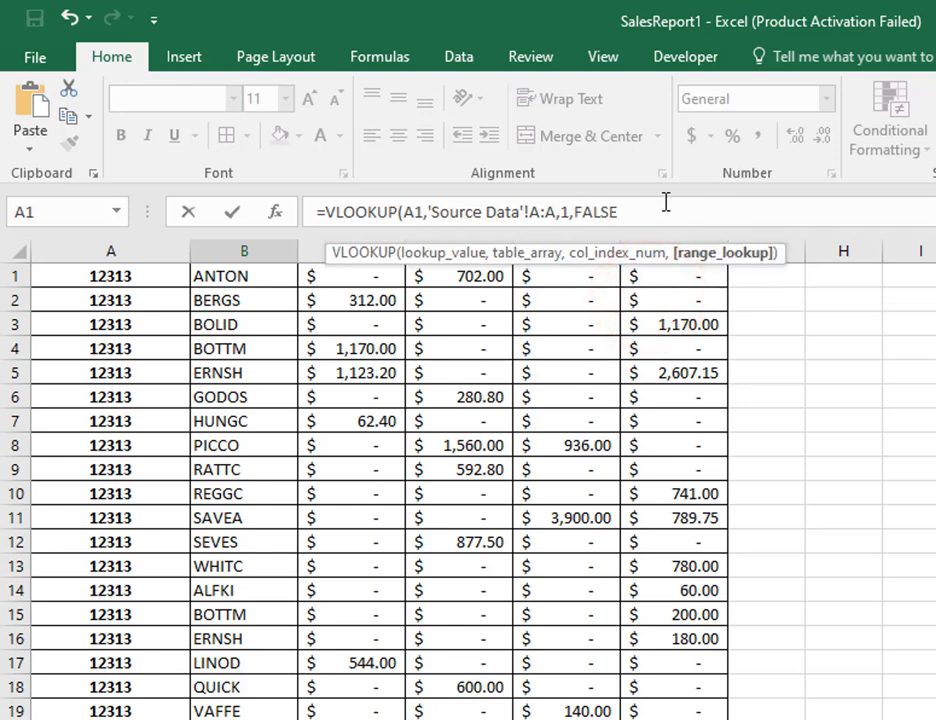
{"action": "type", "text": "\\"}
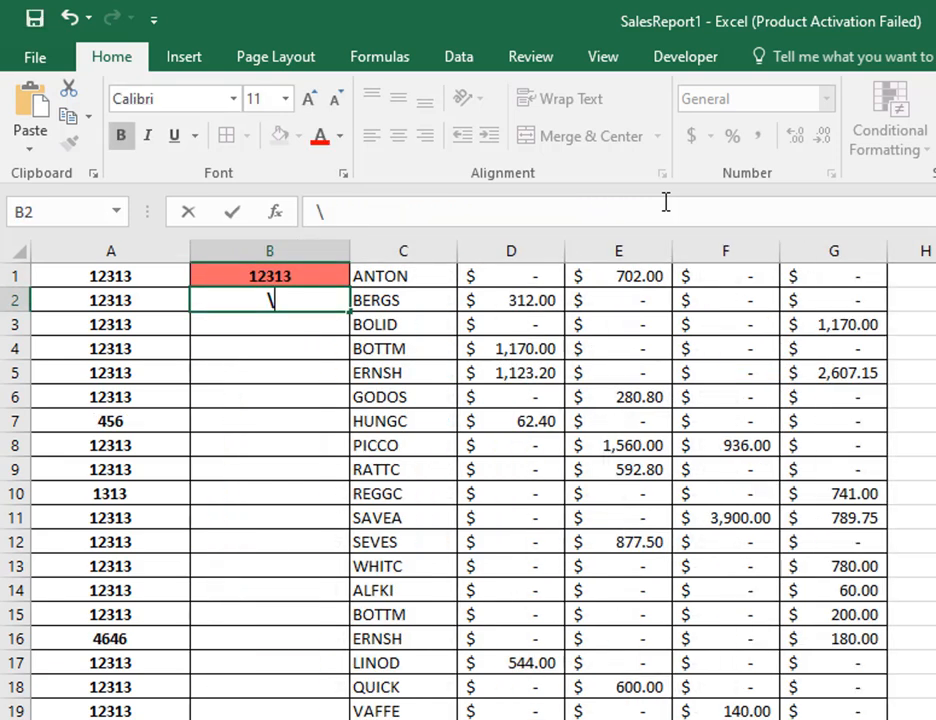
- Clear the stray character from B2 and fill the B1 VLOOKUP formula down column B
{"action": "key", "text": "BackSpace"}
{"action": "left_click", "coordinate": [310, 284]}
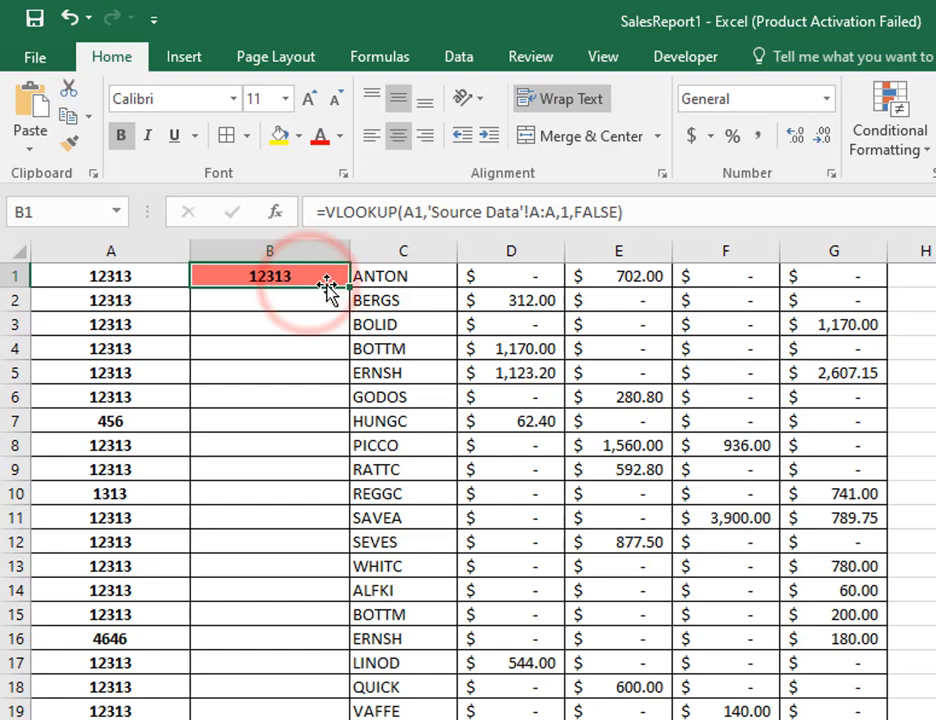
{"action": "double_click", "coordinate": [349, 287]}
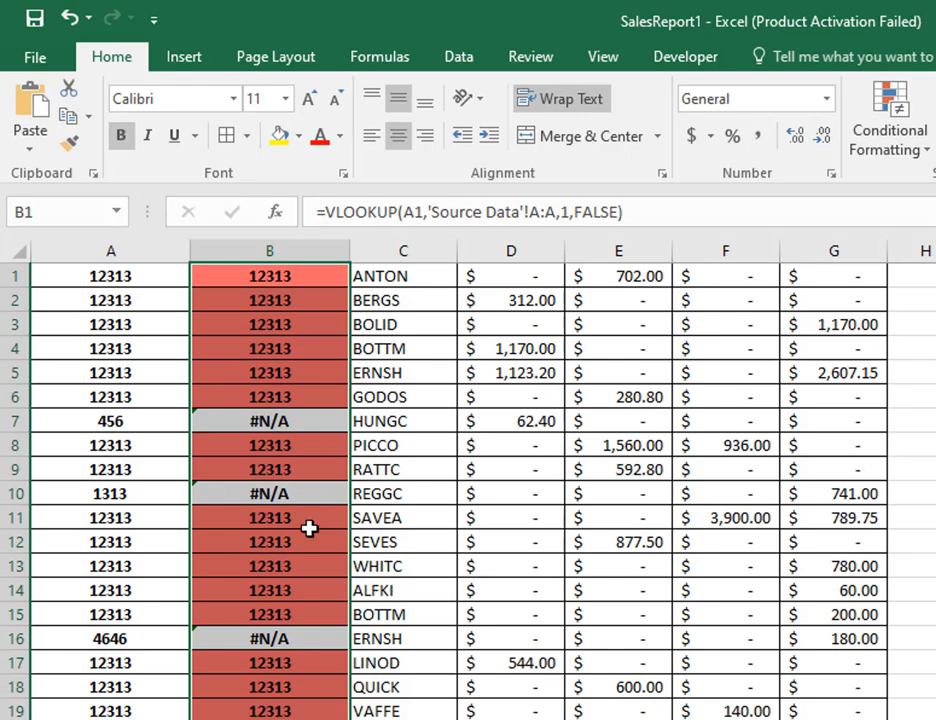
- Compare the column A numbers in rows 7 and 16 of Source Data (2) with the same rows of the Source Data sheet
{"action": "left_click", "coordinate": [290, 412]}
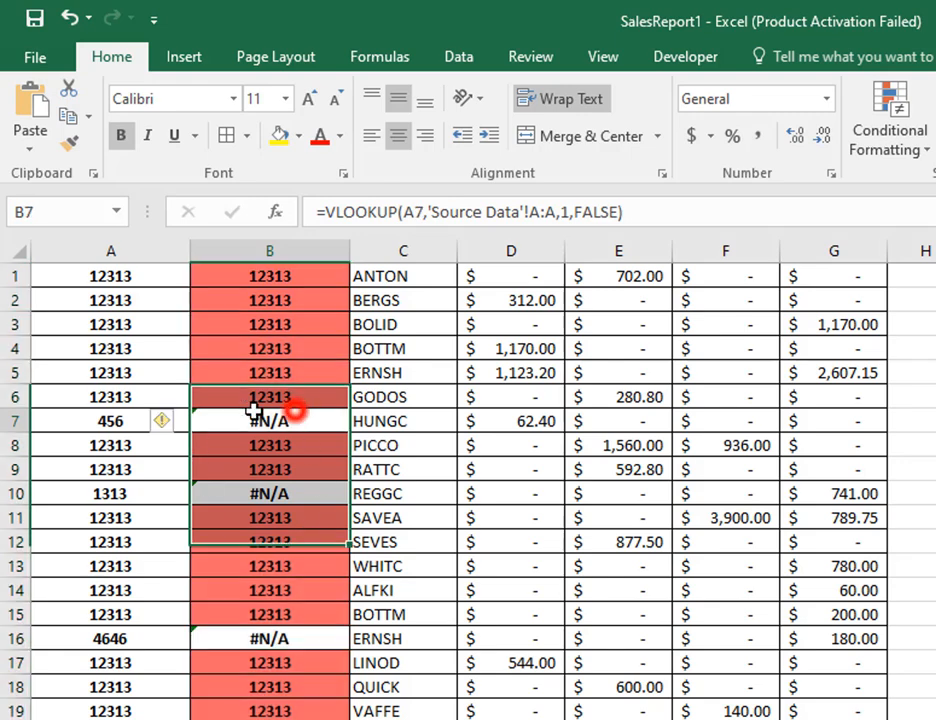
{"action": "left_click", "coordinate": [15, 420]}
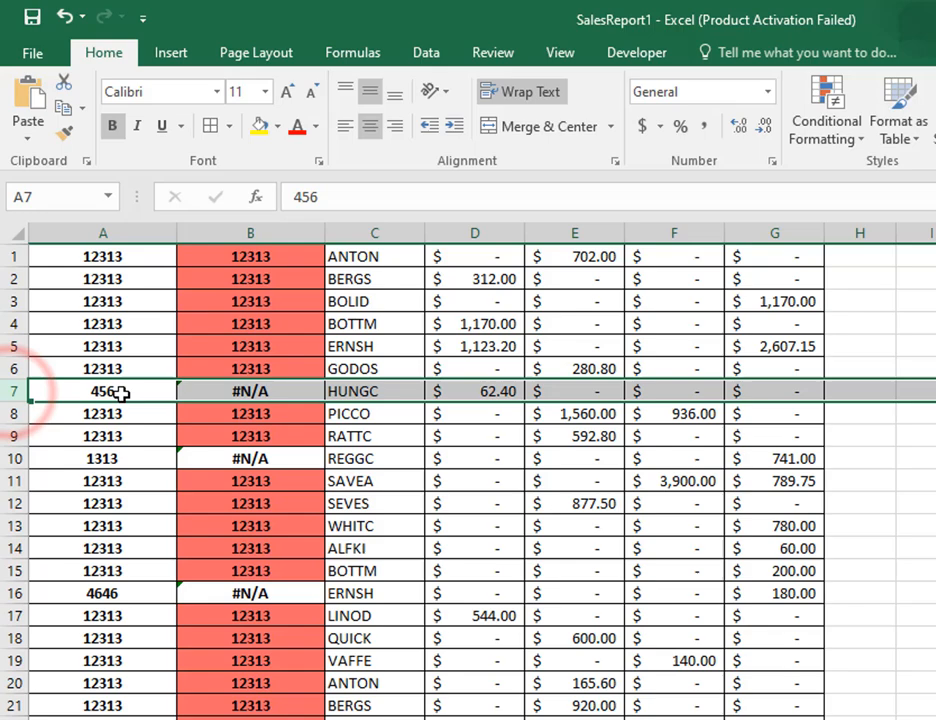
{"action": "left_click", "coordinate": [120, 393]}
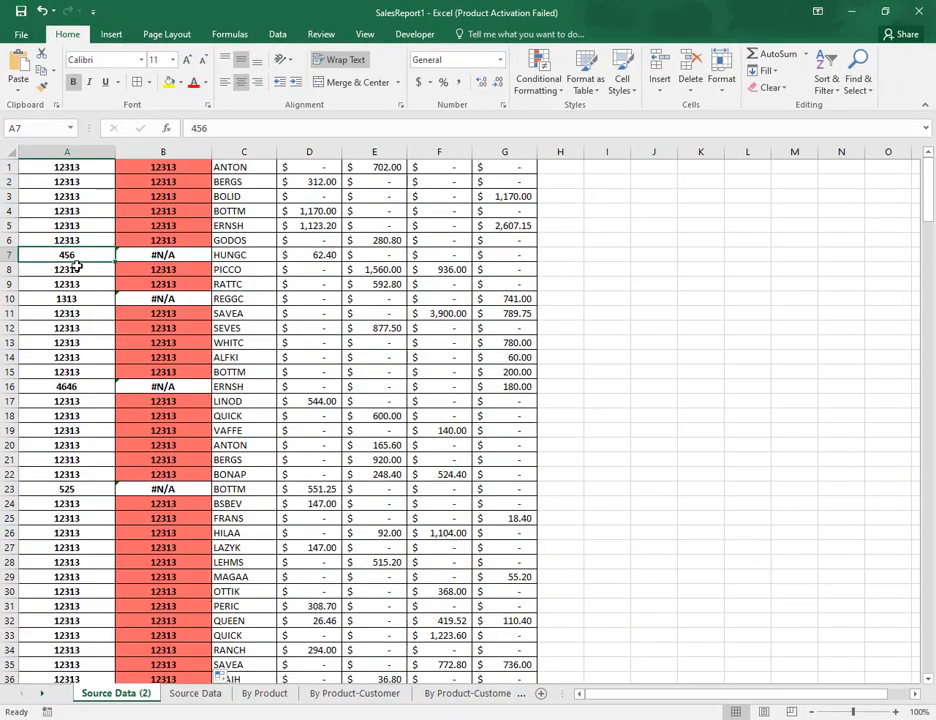
{"action": "left_click", "coordinate": [197, 695]}
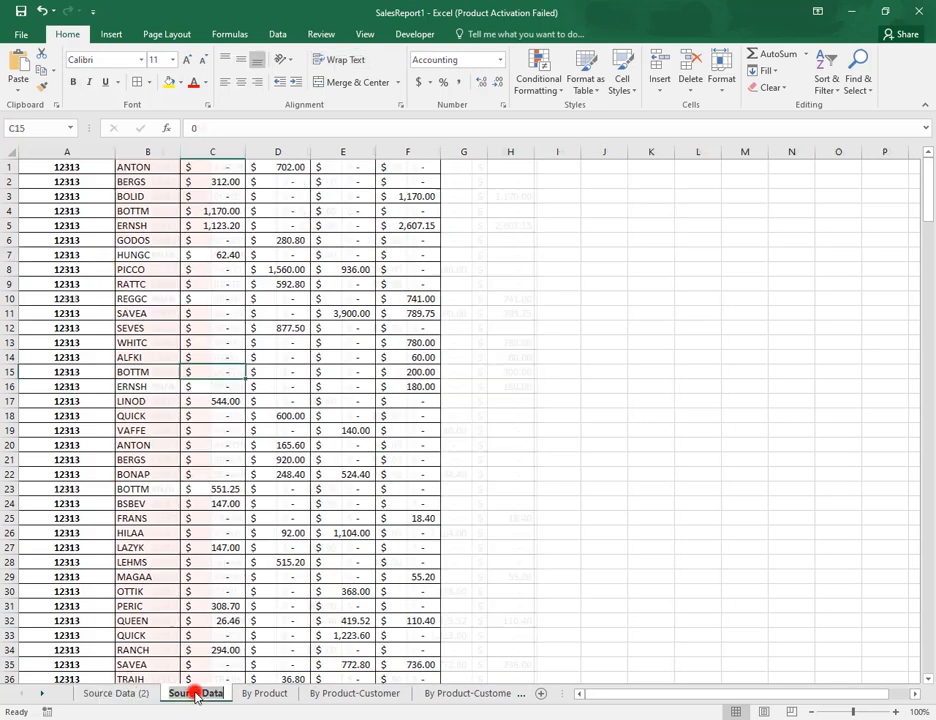
{"action": "left_click", "coordinate": [6, 254]}
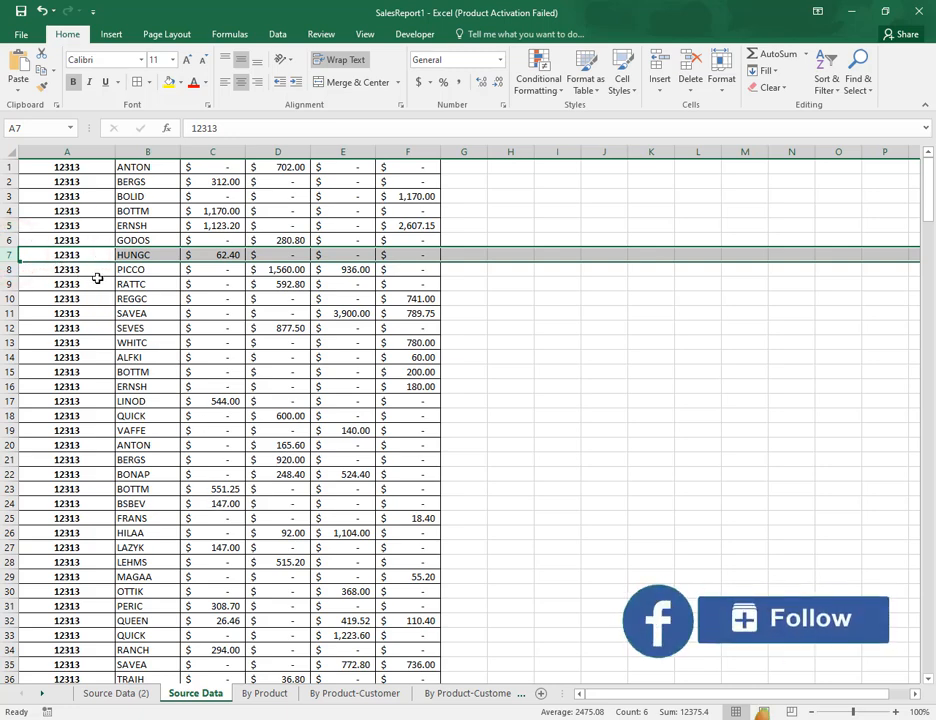
{"action": "left_click", "coordinate": [138, 694]}
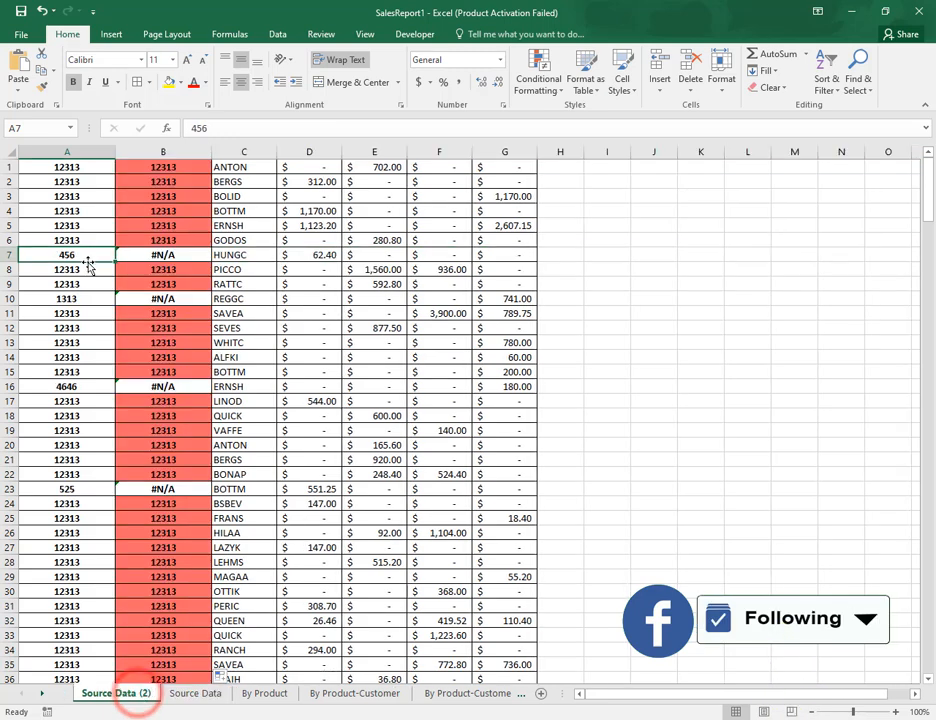
{"action": "left_click", "coordinate": [15, 386]}
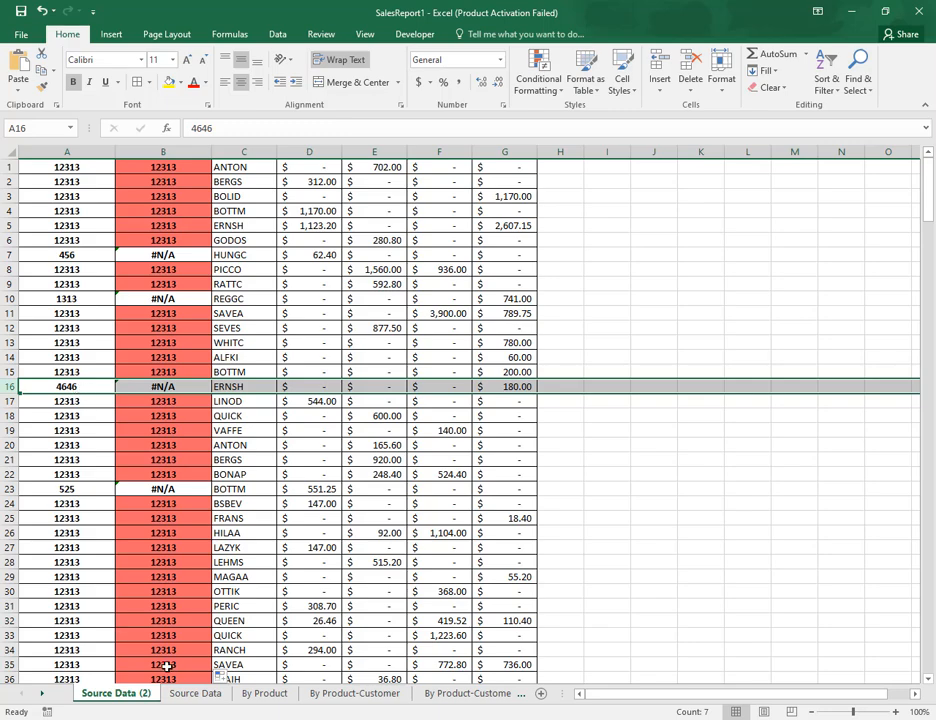
{"action": "left_click", "coordinate": [190, 694]}
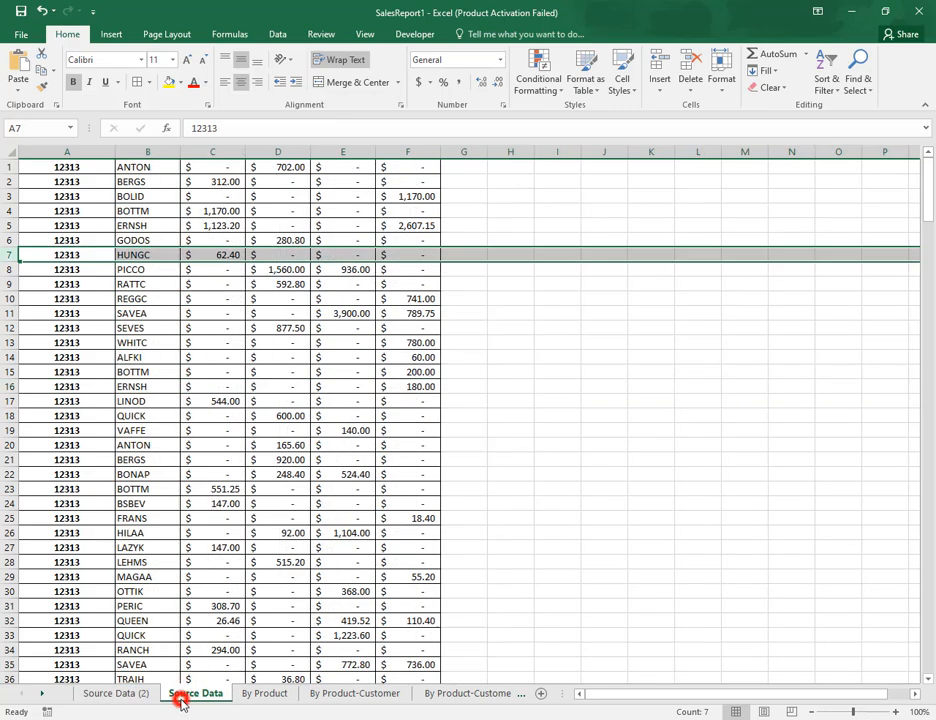
{"action": "left_click", "coordinate": [8, 386]}
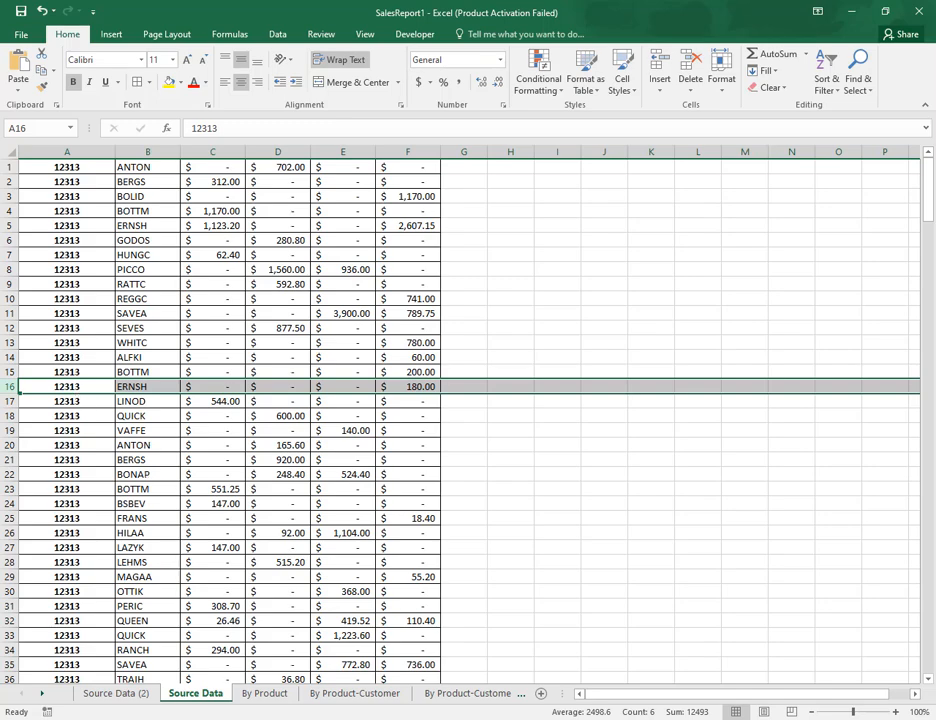
{"action": "left_click", "coordinate": [143, 694]}
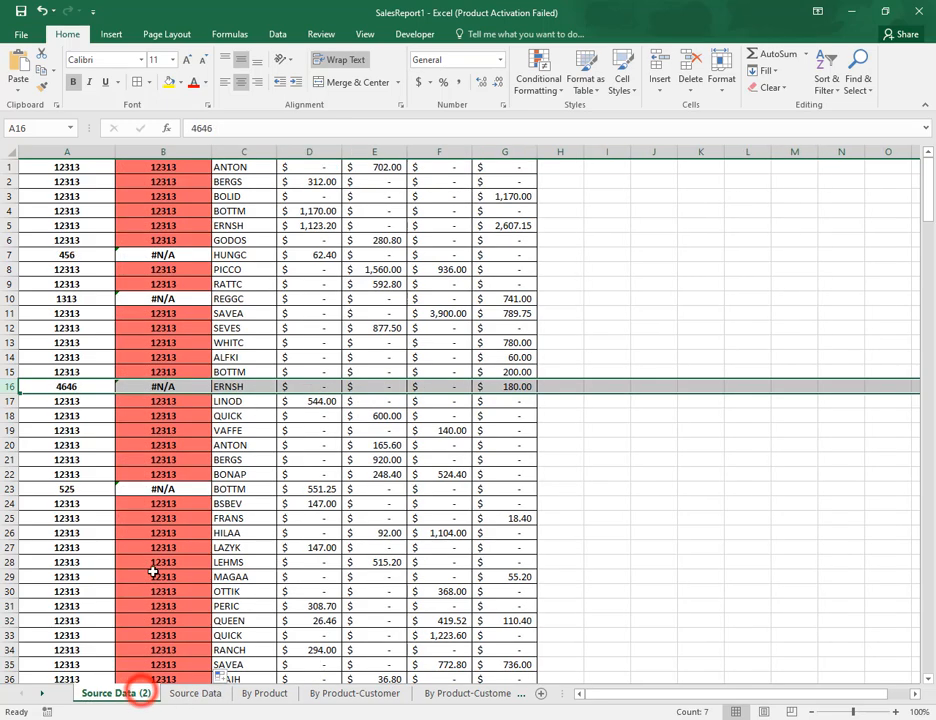
- Check the VLOOKUP results in column B of Source Data (2) down to the last filled row and return to B1
{"action": "scroll", "coordinate": [157, 545], "scroll_direction": "down", "scroll_amount": 3}
{"action": "scroll", "coordinate": [165, 536], "scroll_direction": "up", "scroll_amount": 3}
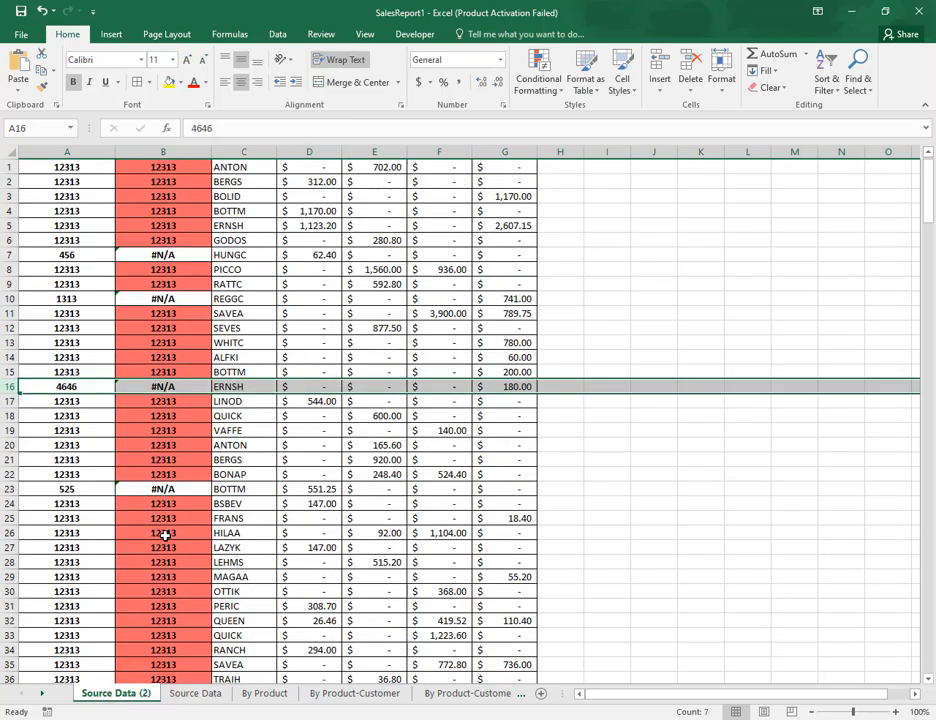
{"action": "left_click", "coordinate": [173, 256]}
{"action": "key", "text": "ctrl+Down"}
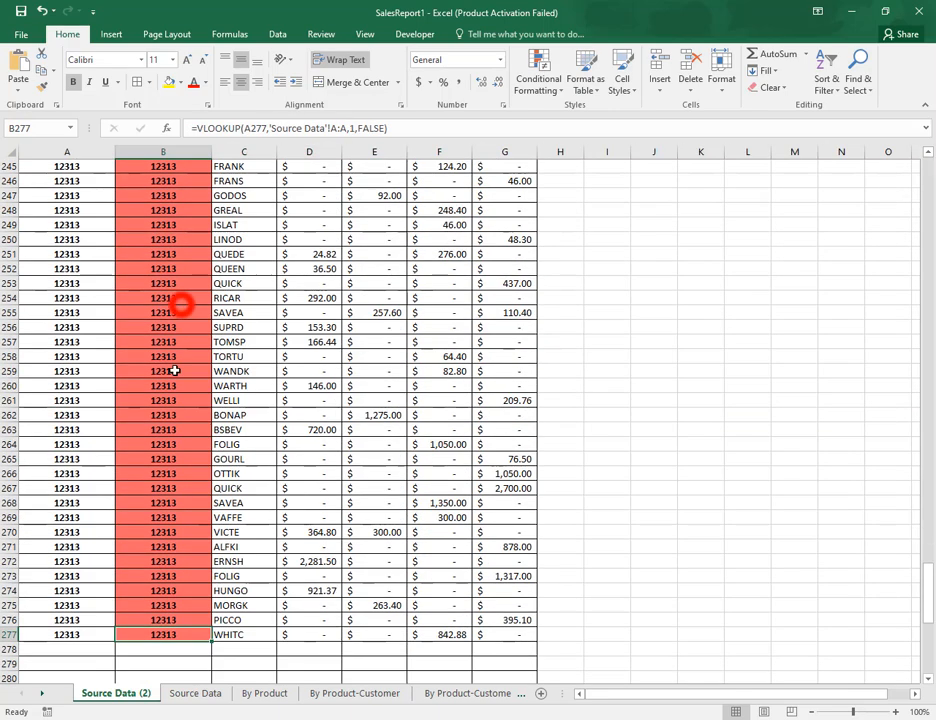
{"action": "scroll", "coordinate": [185, 404], "scroll_direction": "up", "scroll_amount": 5}
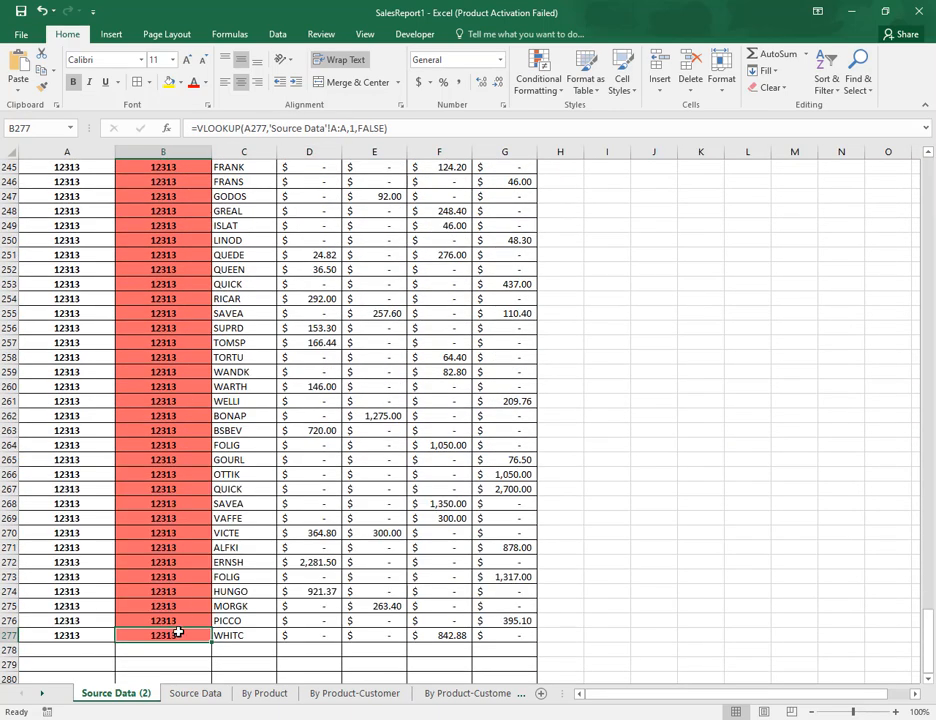
{"action": "key", "text": "ctrl+Up"}
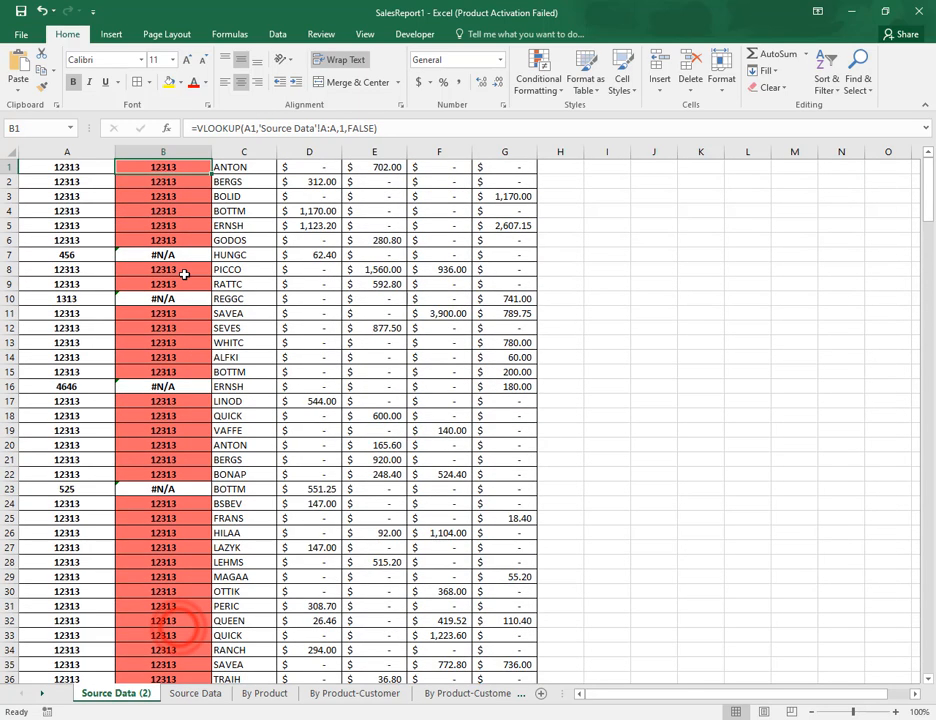
- Clear the conditional formatting rules from column B of the Source Data (2) sheet
{"action": "left_click", "coordinate": [184, 151]}
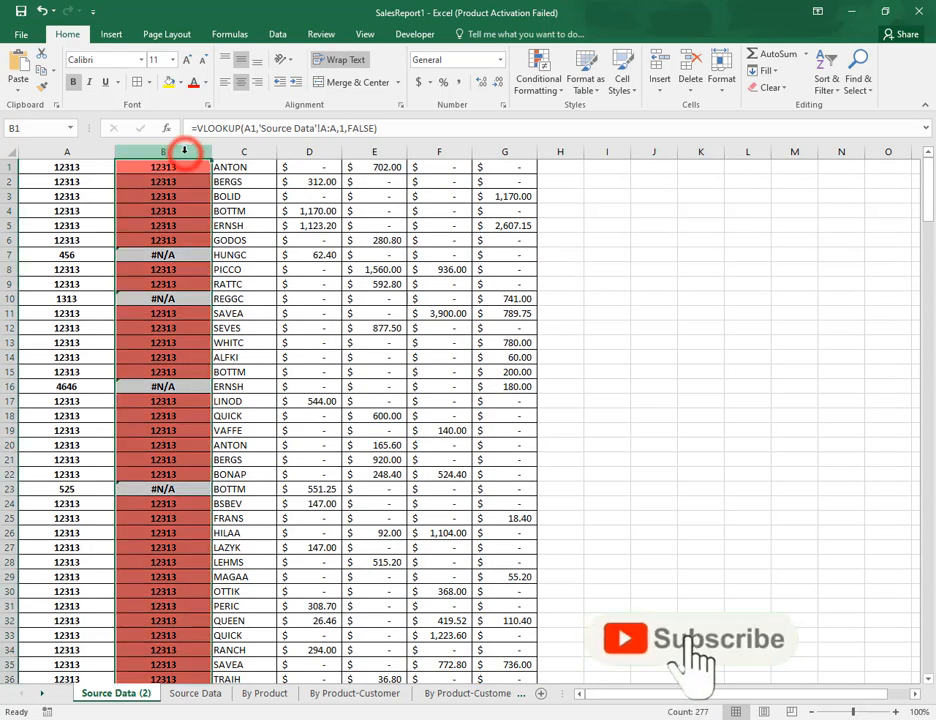
{"action": "left_click", "coordinate": [539, 85]}
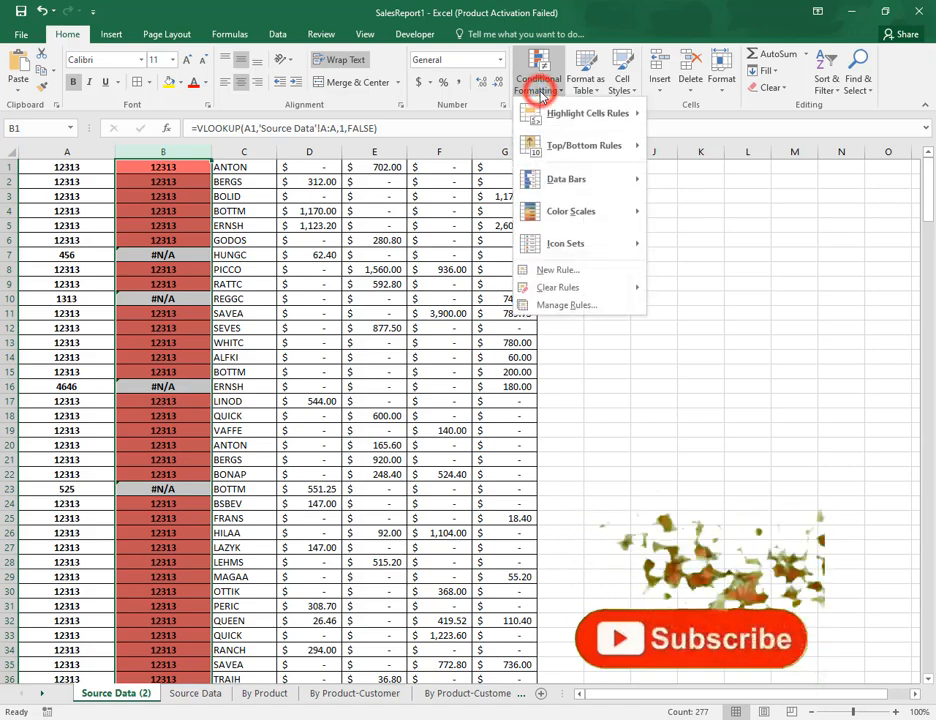
{"action": "left_click", "coordinate": [601, 272]}
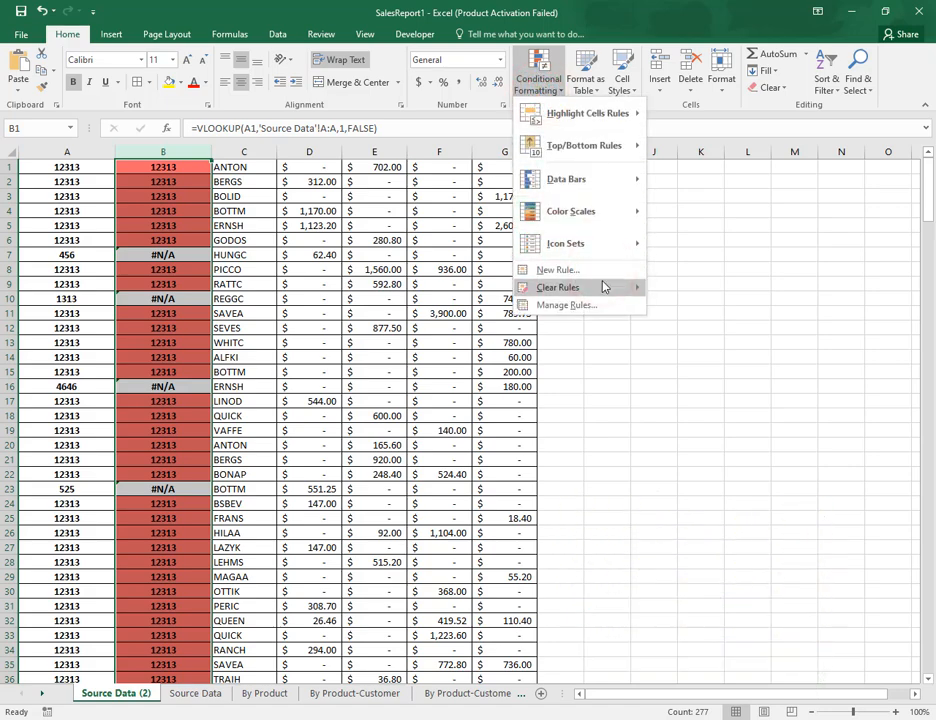
{"action": "mouse_move", "coordinate": [608, 288]}
{"action": "left_click", "coordinate": [697, 290]}
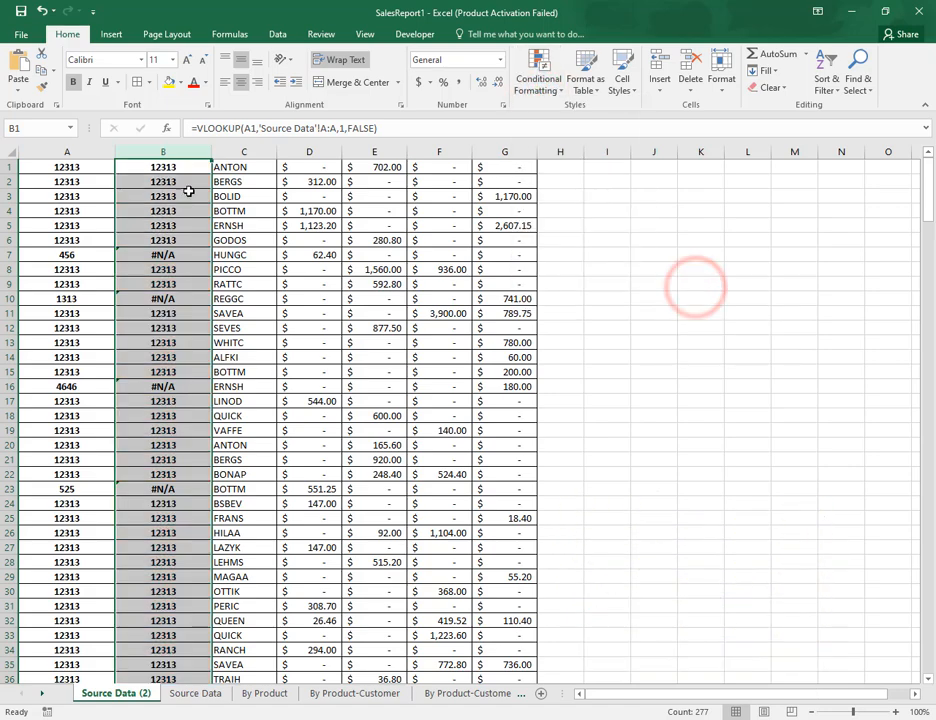
- Apply the two-color white-red color scale as conditional formatting to the whole of column B
{"action": "left_click", "coordinate": [185, 195]}
{"action": "left_click", "coordinate": [178, 151]}
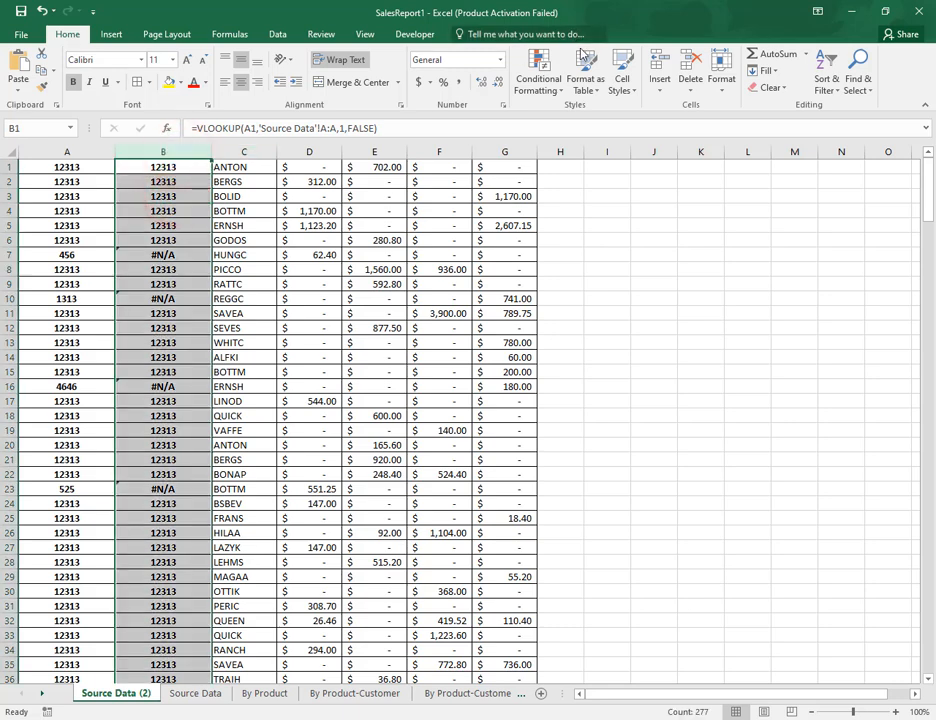
{"action": "left_click", "coordinate": [535, 87]}
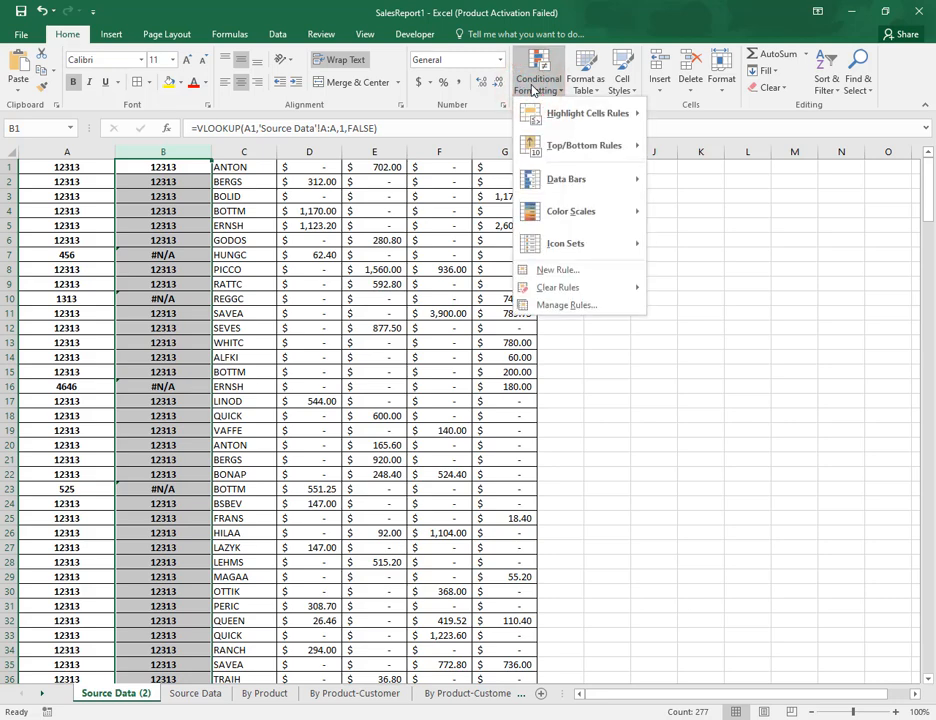
{"action": "mouse_move", "coordinate": [601, 224]}
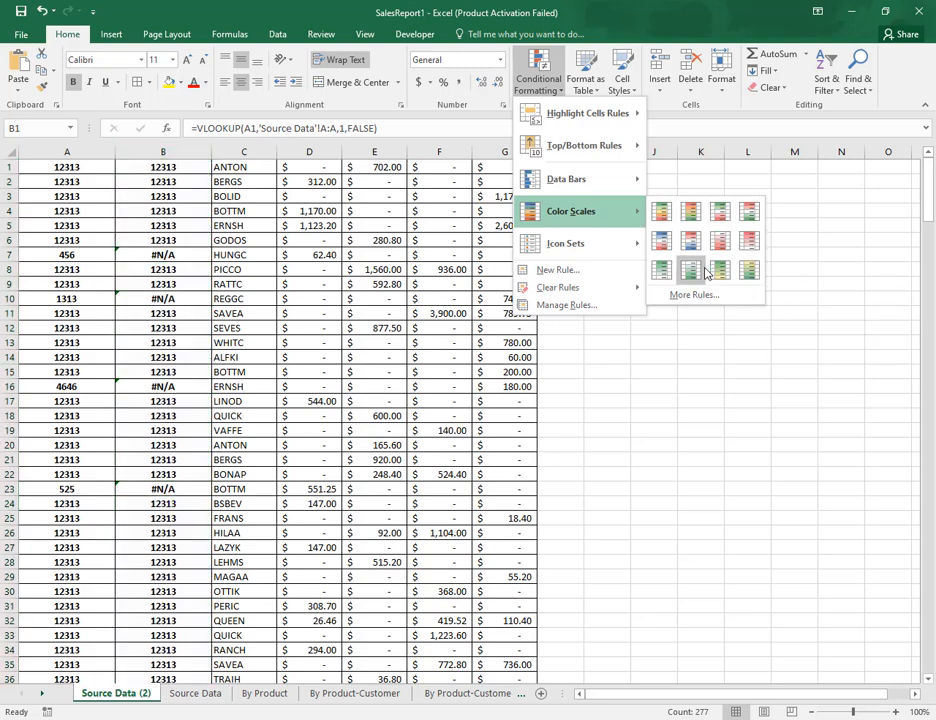
{"action": "left_click", "coordinate": [719, 243]}
{"action": "left_click", "coordinate": [698, 252]}
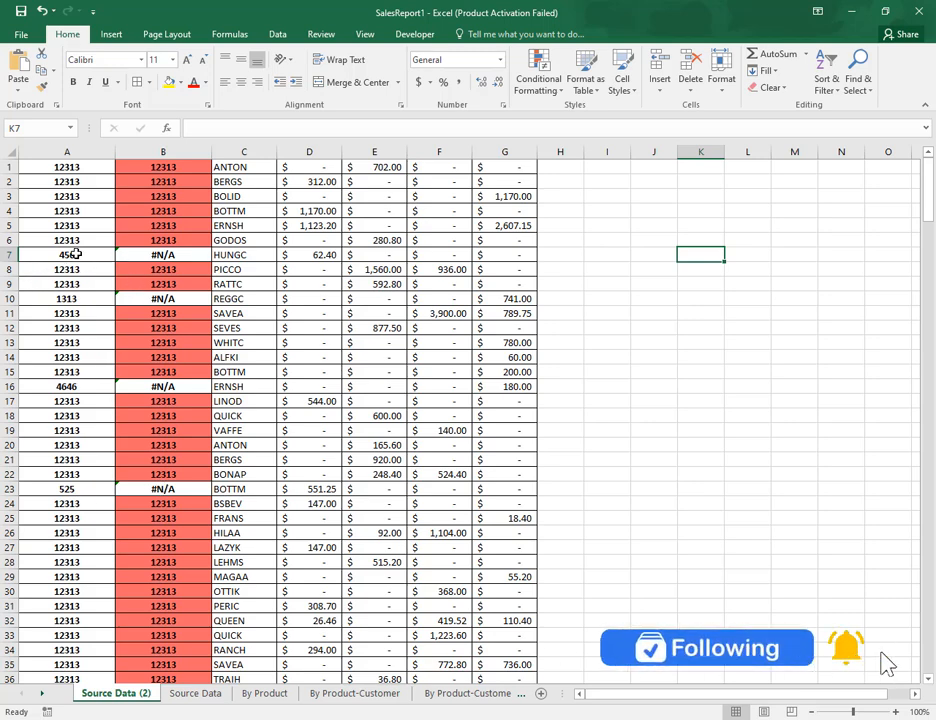
- Check row 7 on the Source Data sheet and set cell A7 of Source Data (2) to 12313
{"action": "left_click", "coordinate": [207, 697]}
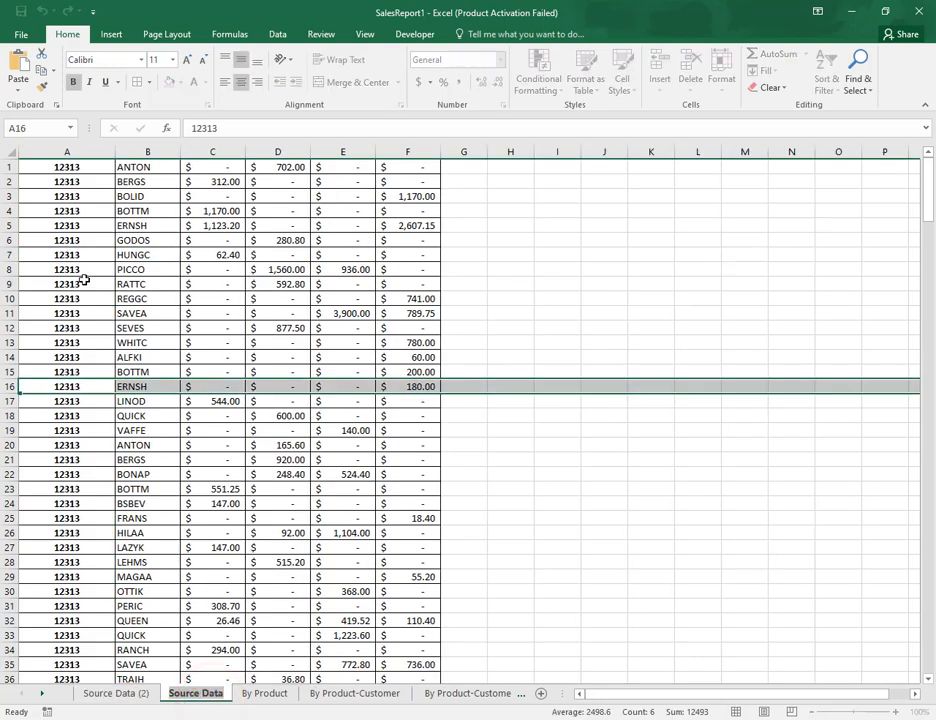
{"action": "left_click", "coordinate": [10, 255]}
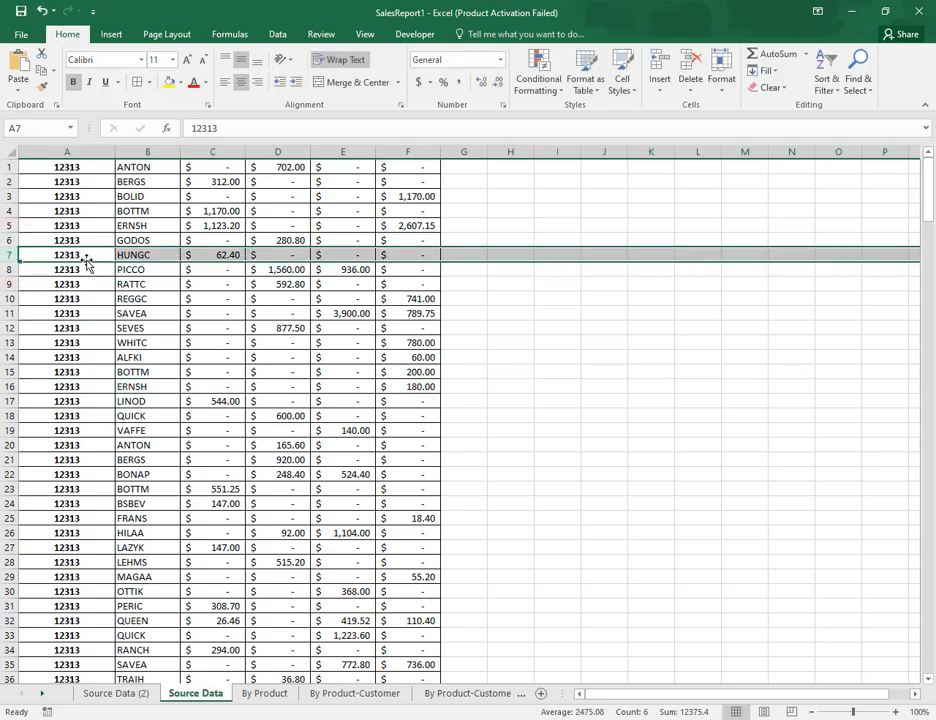
{"action": "left_click", "coordinate": [132, 695]}
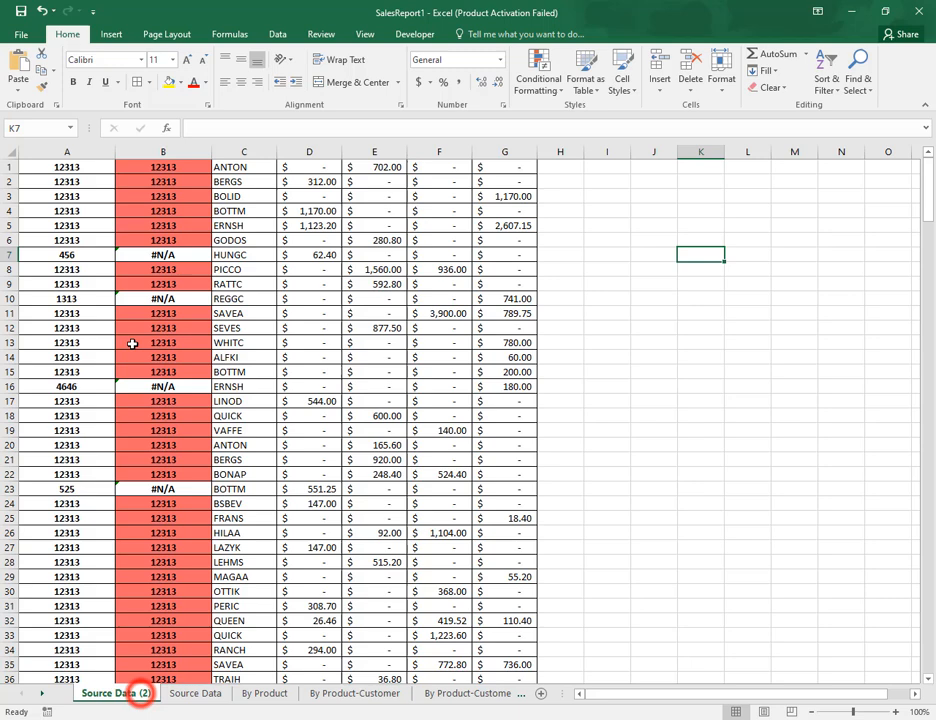
{"action": "left_click", "coordinate": [75, 256]}
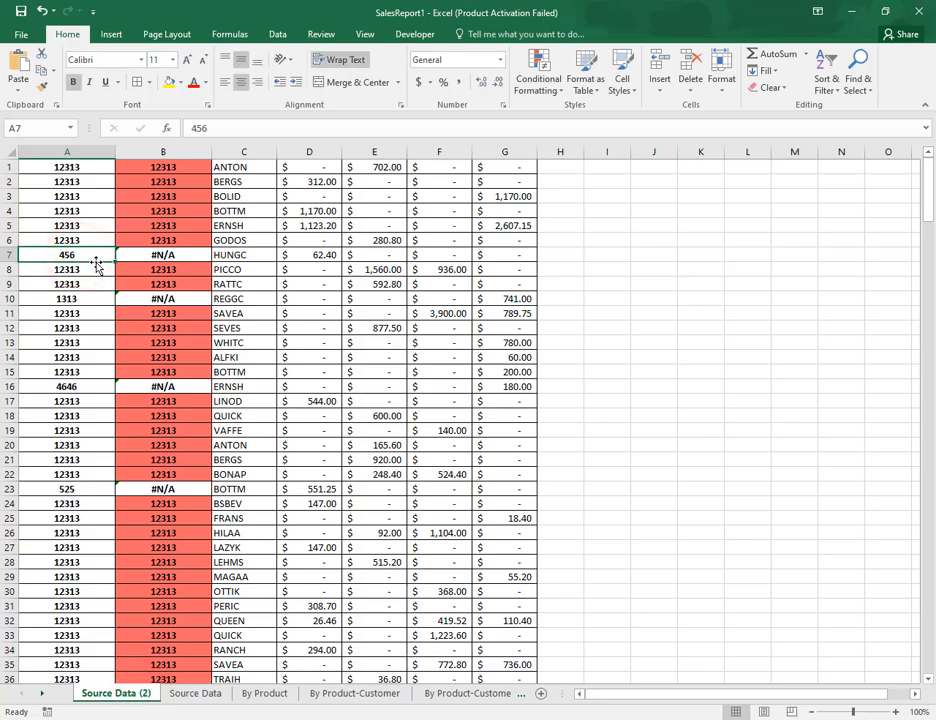
{"action": "type", "text": "1231"}
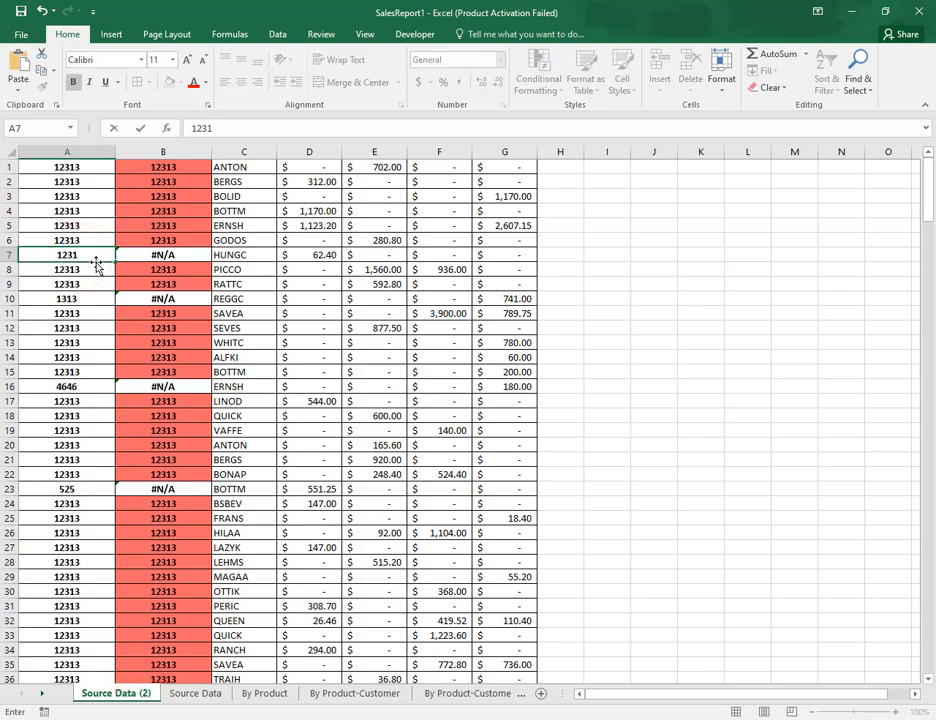
{"action": "type", "text": "3"}
{"action": "key", "text": "Return"}
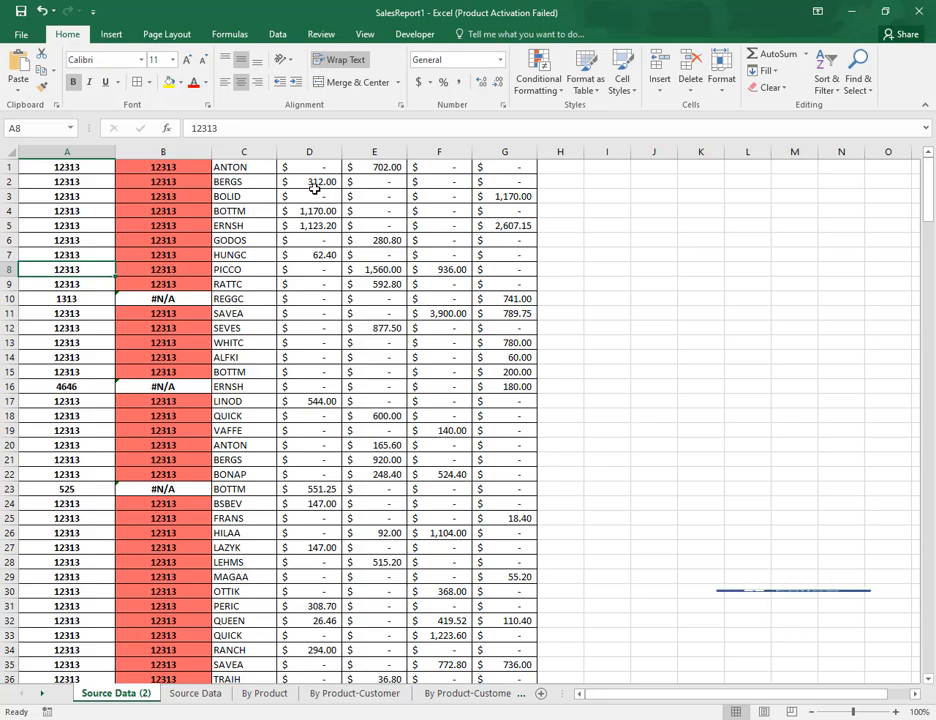
- Try to add the whole column A:A to the lookup value of the VLOOKUP formula in B1
{"action": "double_click", "coordinate": [186, 167]}
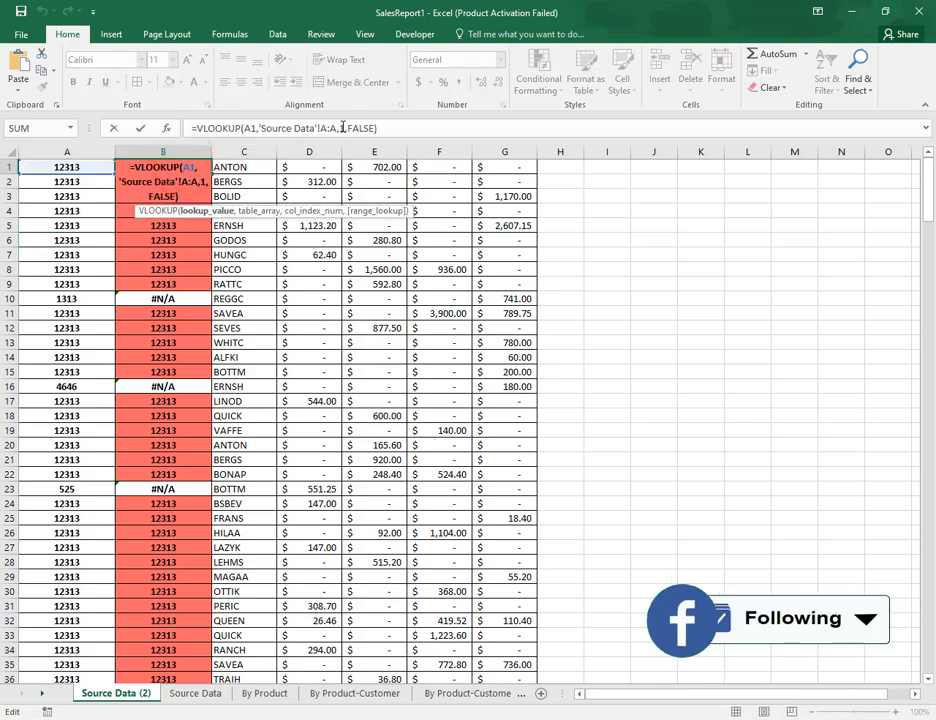
{"action": "left_click", "coordinate": [72, 151]}
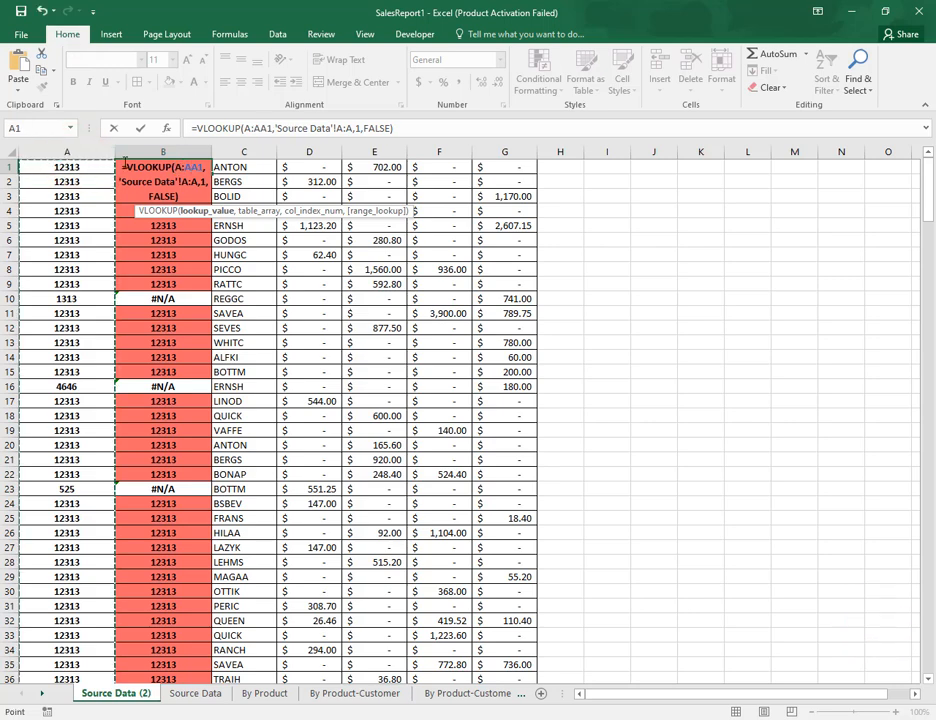
{"action": "key", "text": "Return"}
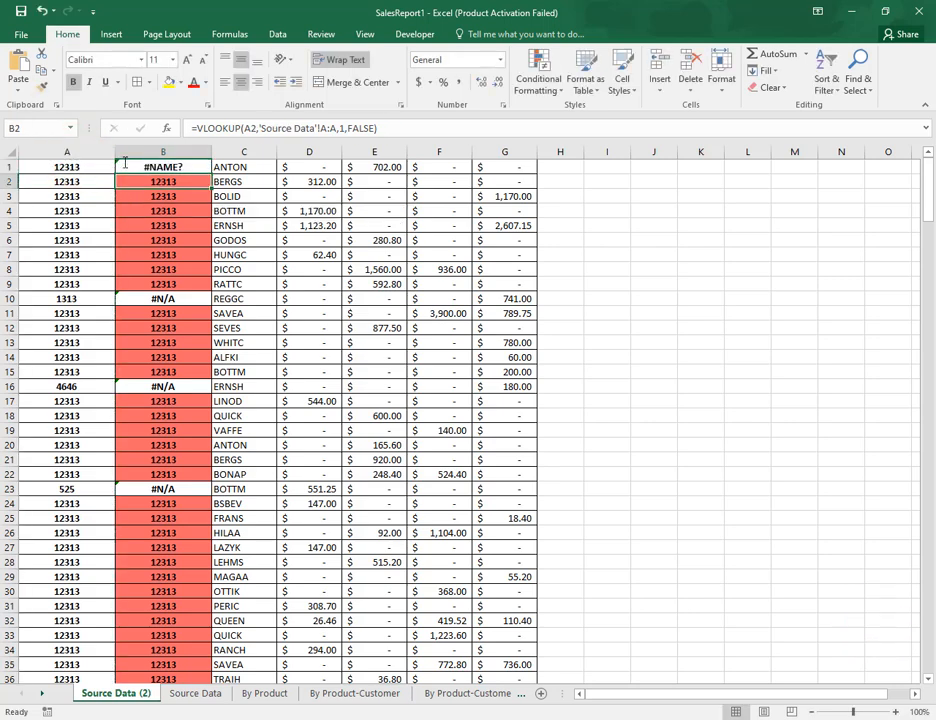
- Clear all VLOOKUP formulas from column B of the Source Data (2) sheet
{"action": "left_click", "coordinate": [175, 151]}
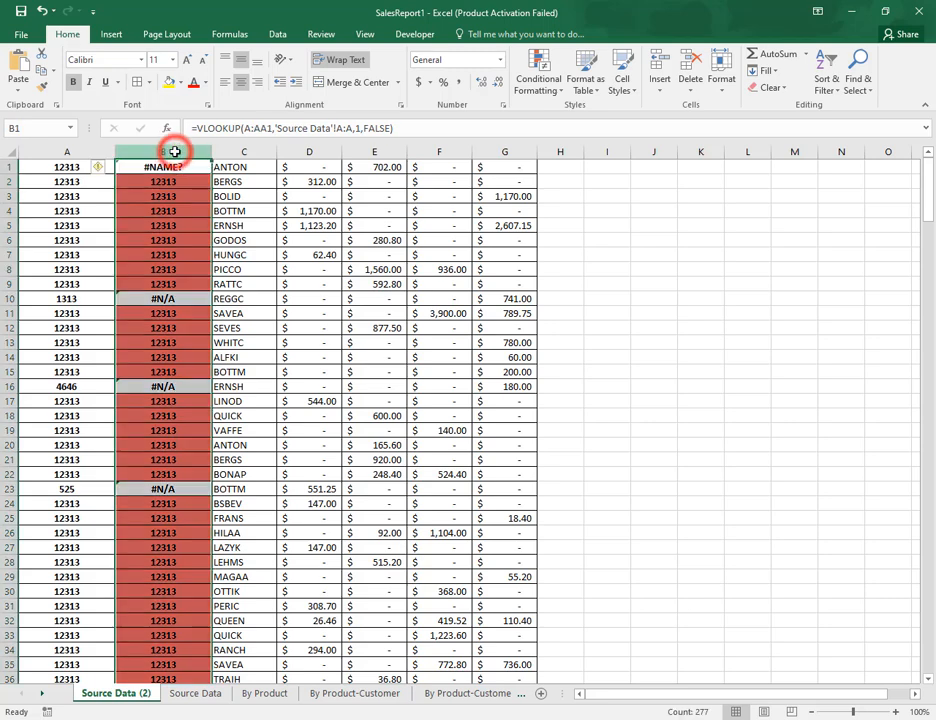
{"action": "key", "text": "Delete"}
- Start a VLOOKUP formula in B1 of Source Data (2) with A1 as lookup value and column A:A of the Source Data sheet as table array
{"action": "left_click", "coordinate": [168, 167]}
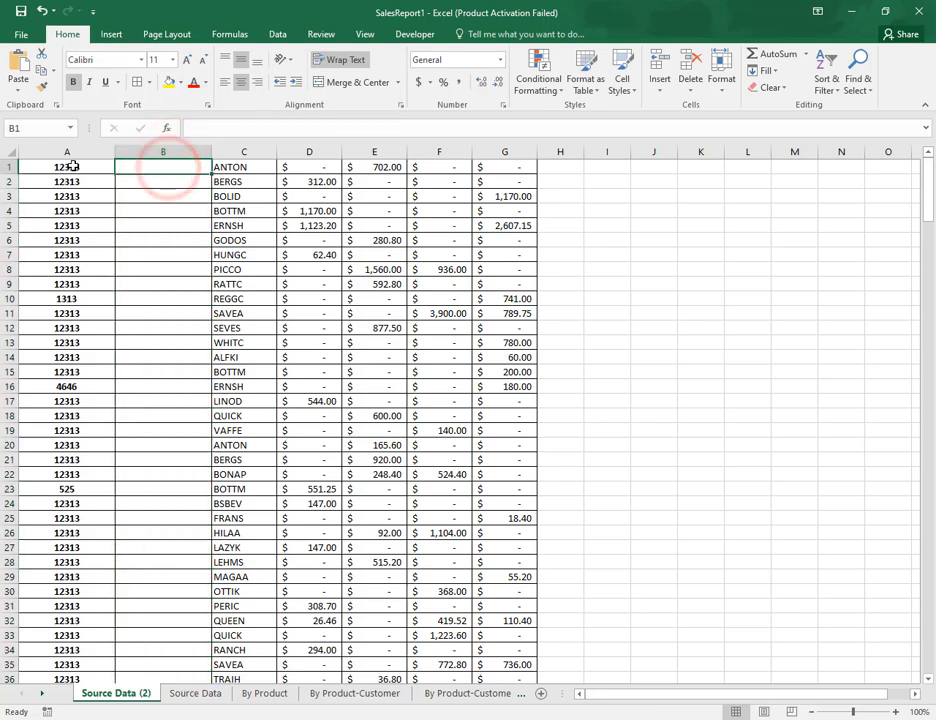
{"action": "double_click", "coordinate": [153, 167]}
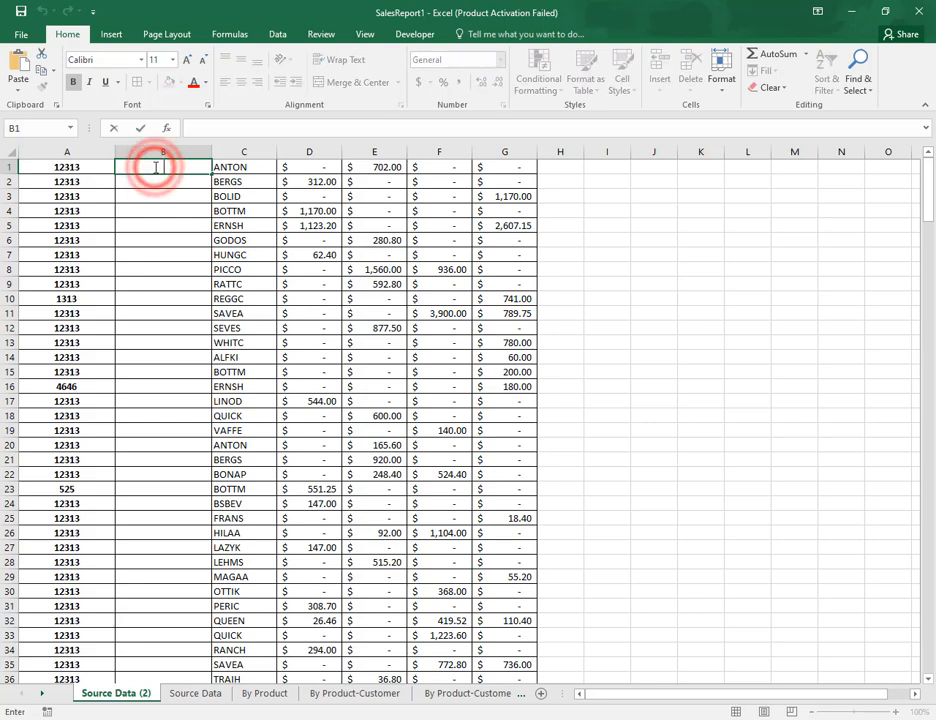
{"action": "type", "text": "=vl"}
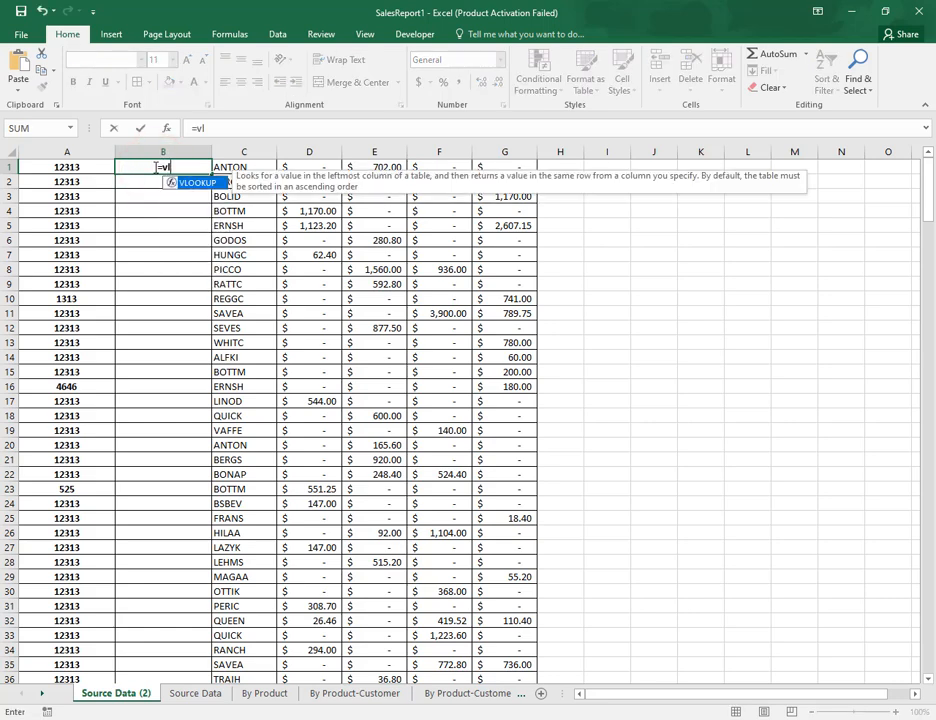
{"action": "key", "text": "Tab"}
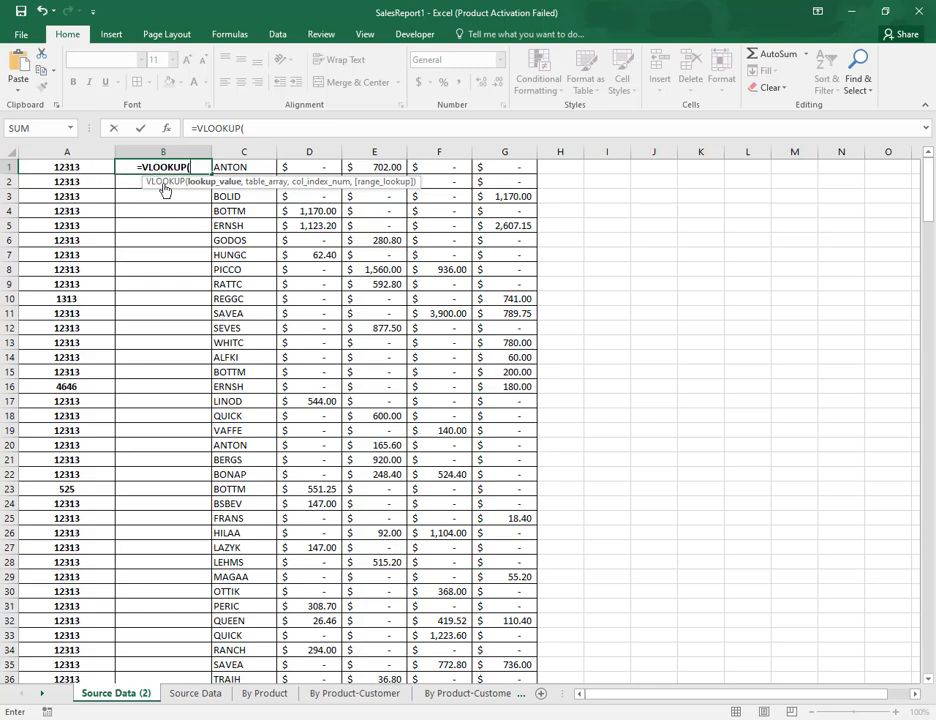
{"action": "left_click", "coordinate": [73, 167]}
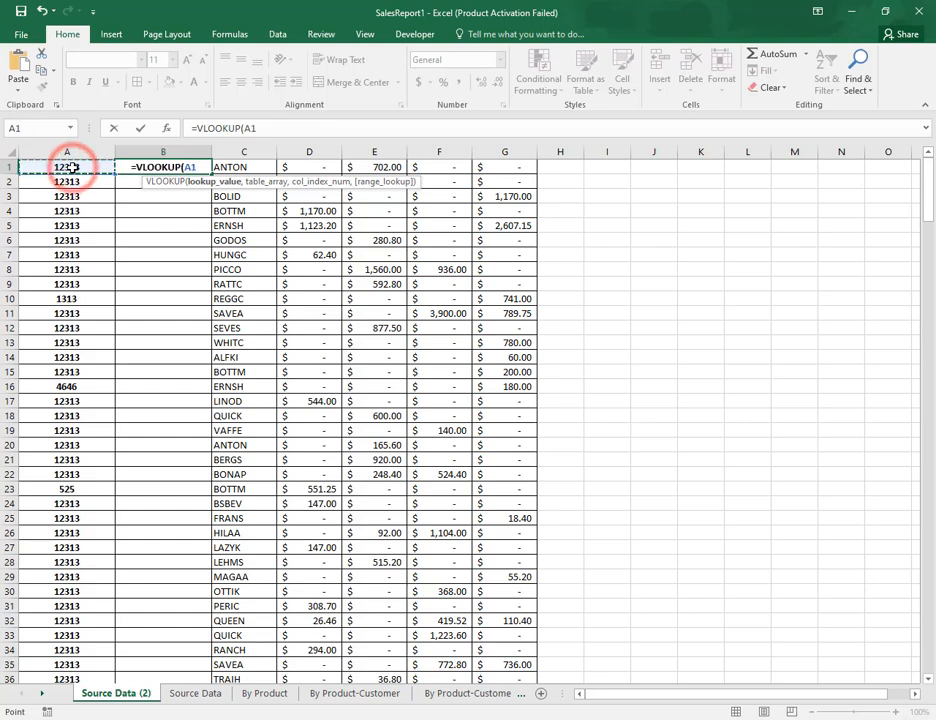
{"action": "type", "text": ","}
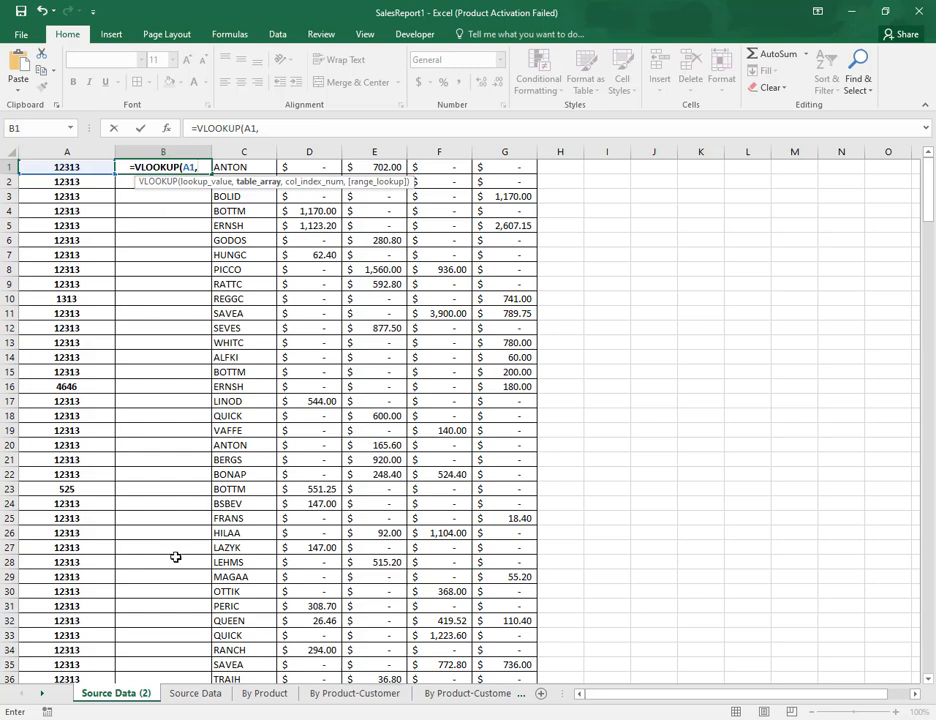
{"action": "left_click", "coordinate": [184, 696]}
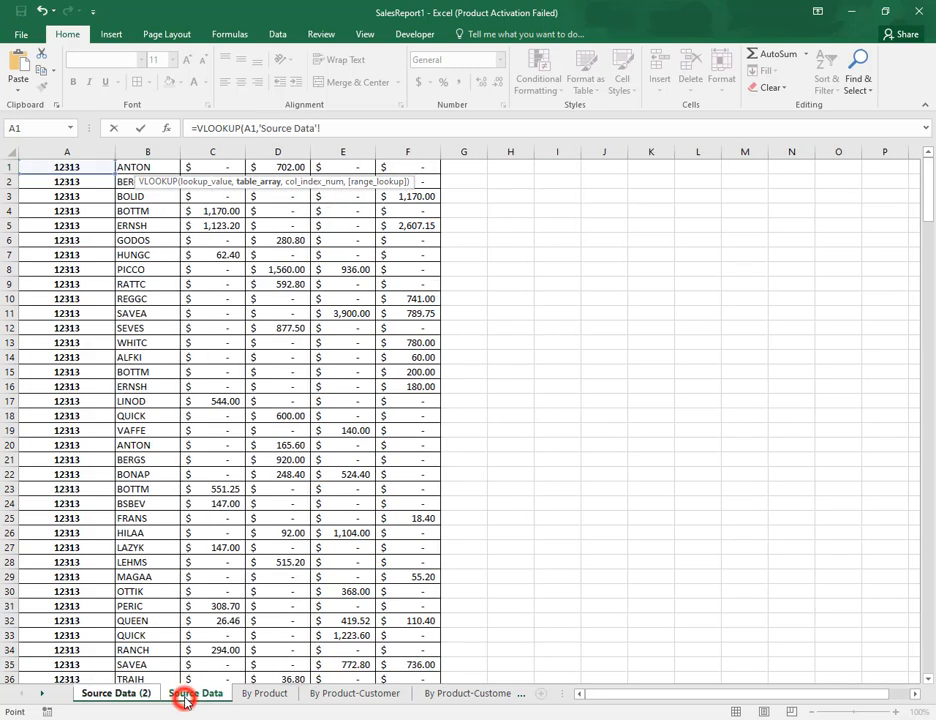
{"action": "left_click", "coordinate": [77, 150]}
{"action": "type", "text": ","}
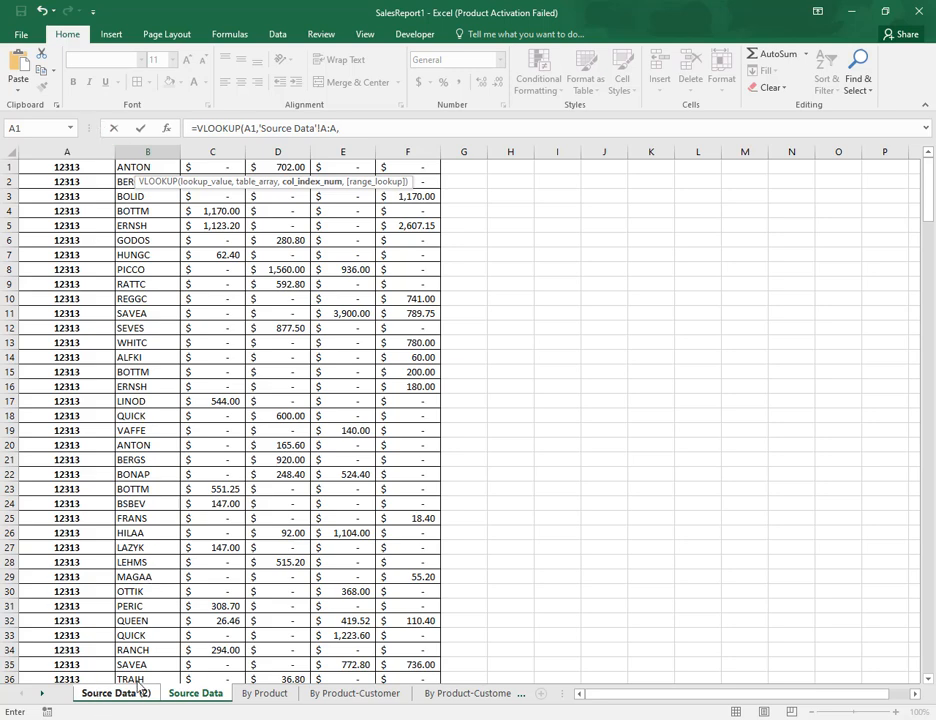
- Complete the VLOOKUP in B1 with column index 1 and FALSE for exact match, and fill it down column B alongside the data
{"action": "left_click", "coordinate": [393, 128]}
{"action": "type", "text": ","}
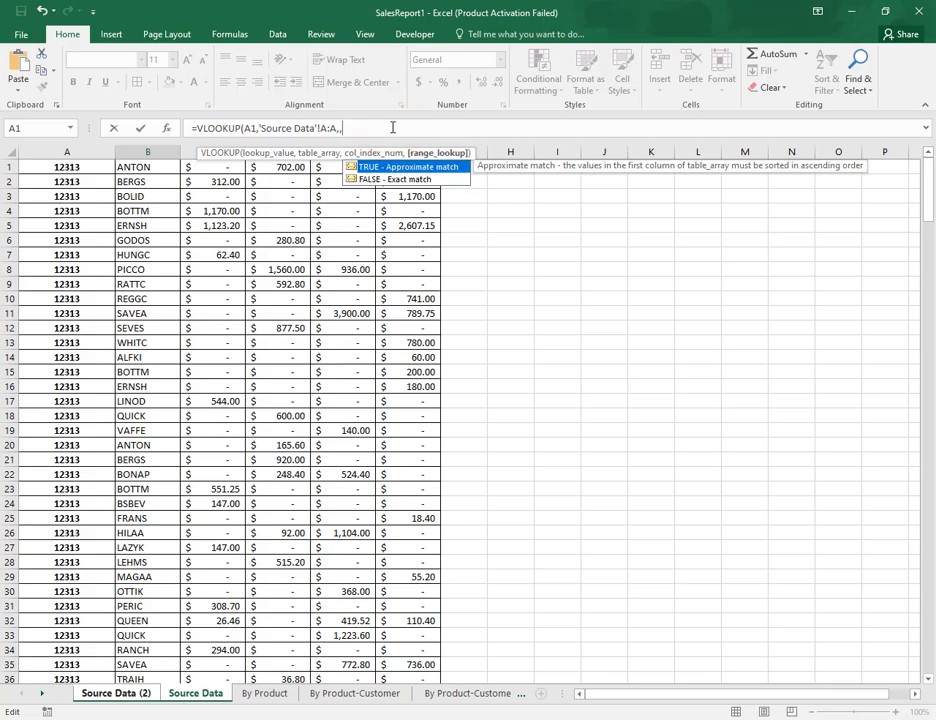
{"action": "key", "text": "BackSpace"}
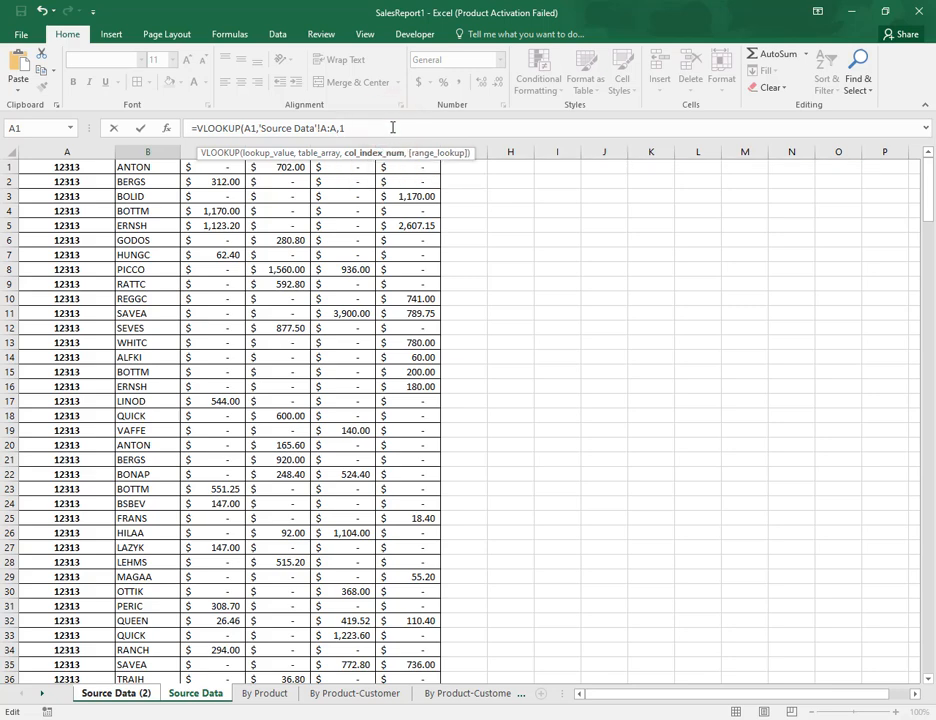
{"action": "type", "text": "1,"}
{"action": "key", "text": "Down"}
{"action": "key", "text": "Tab"}
{"action": "key", "text": "Return"}
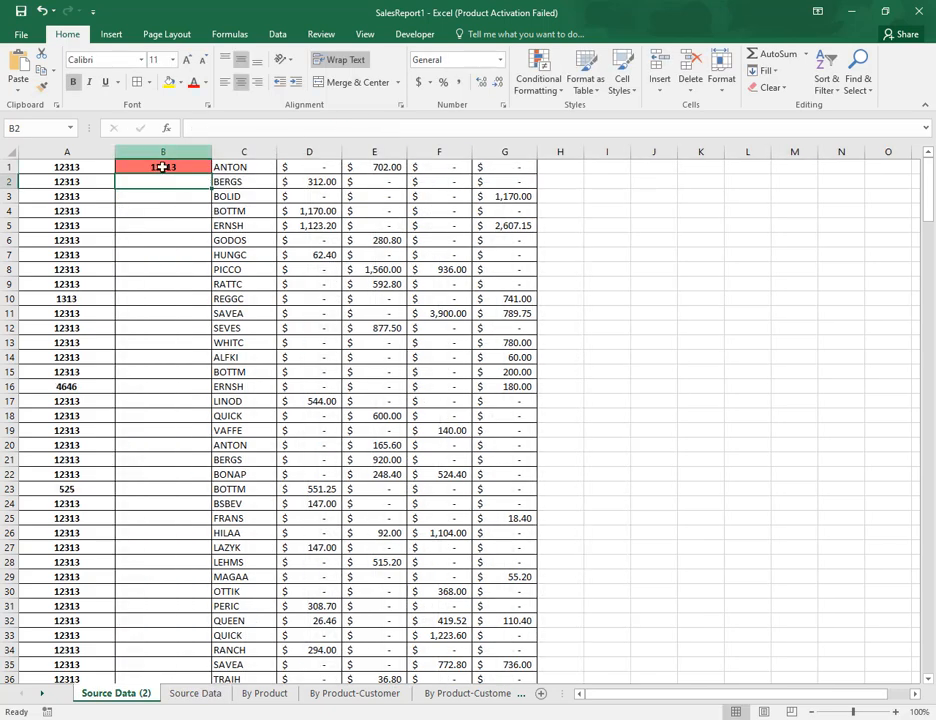
{"action": "left_click", "coordinate": [175, 169]}
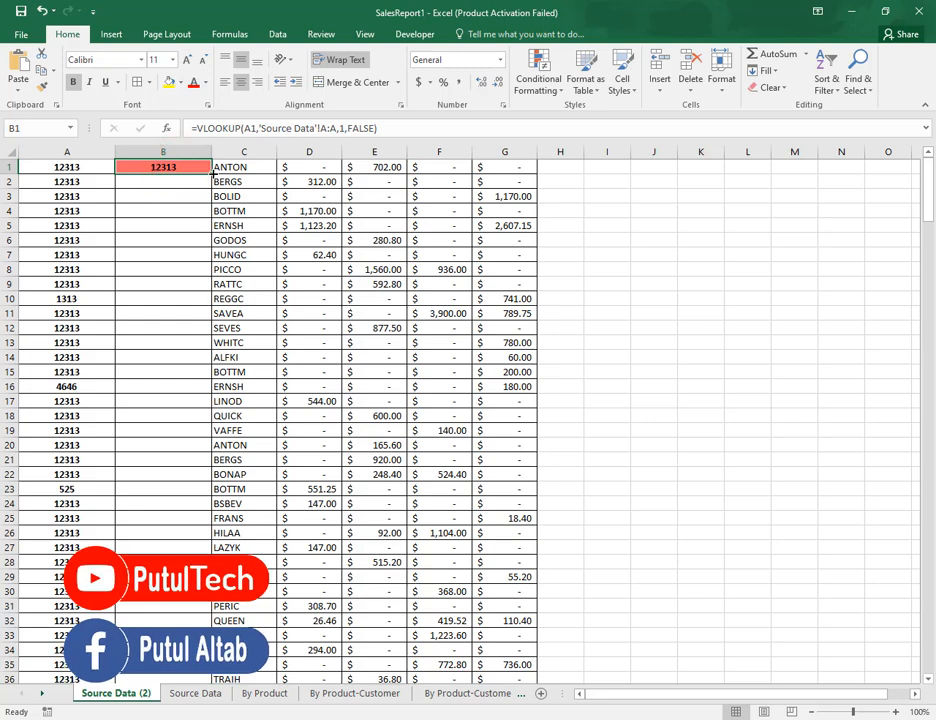
{"action": "double_click", "coordinate": [211, 174]}
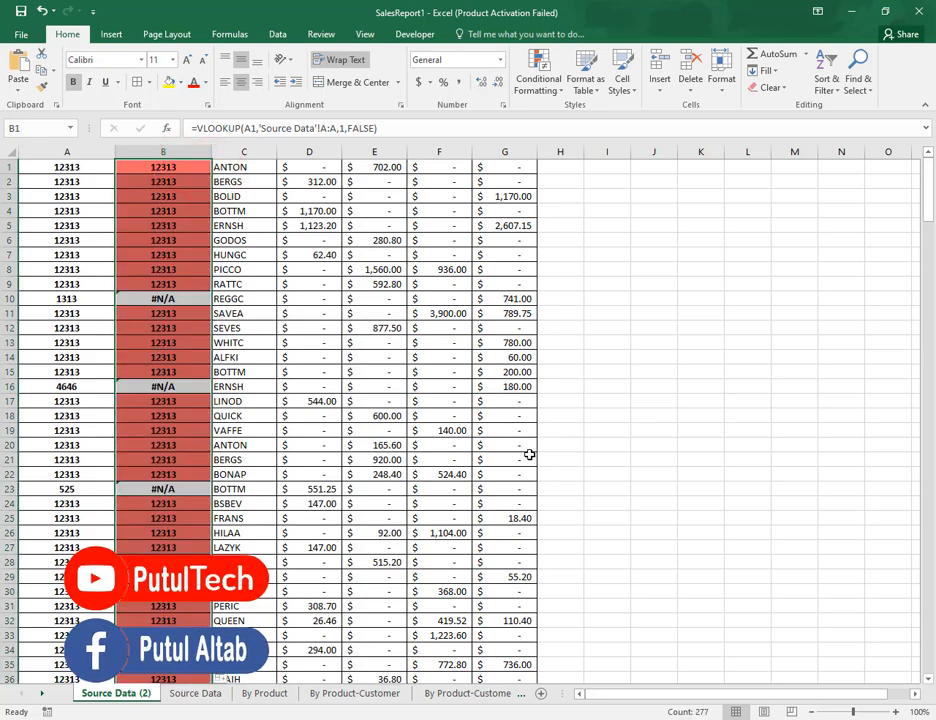